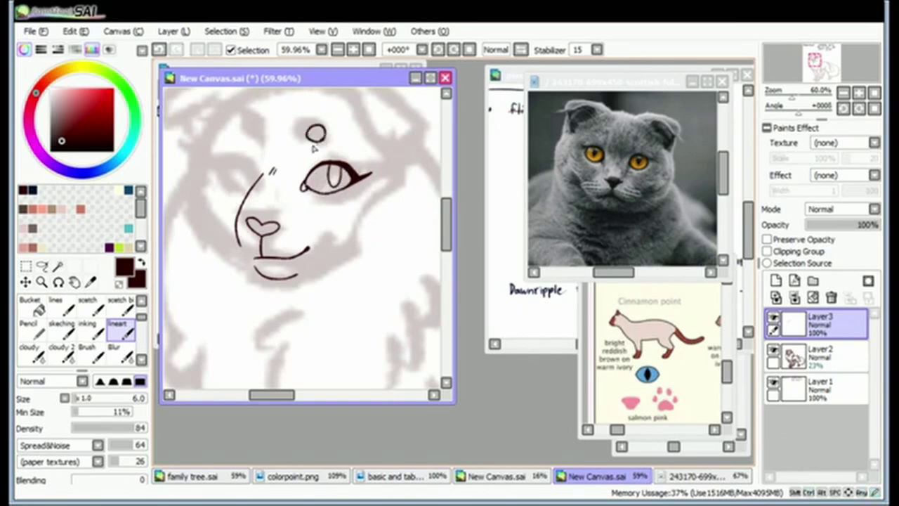
- Ink two oval spots on the forehead and the cat's second eye with a thick upper lid line
key("ctrl+z")
left_click_drag(315, 123, 313, 140)
key("ctrl+z")
left_click_drag(261, 113, 255, 186)
key("ctrl+z")
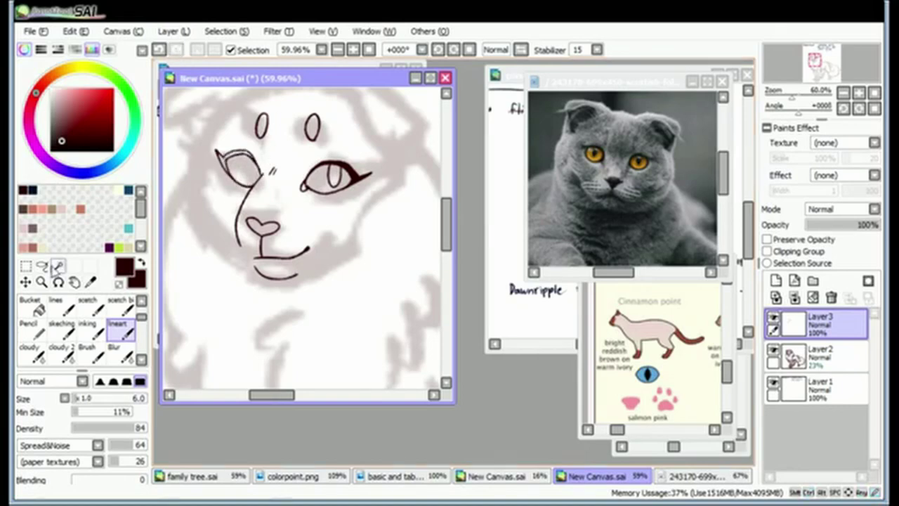
key("ctrl+y")
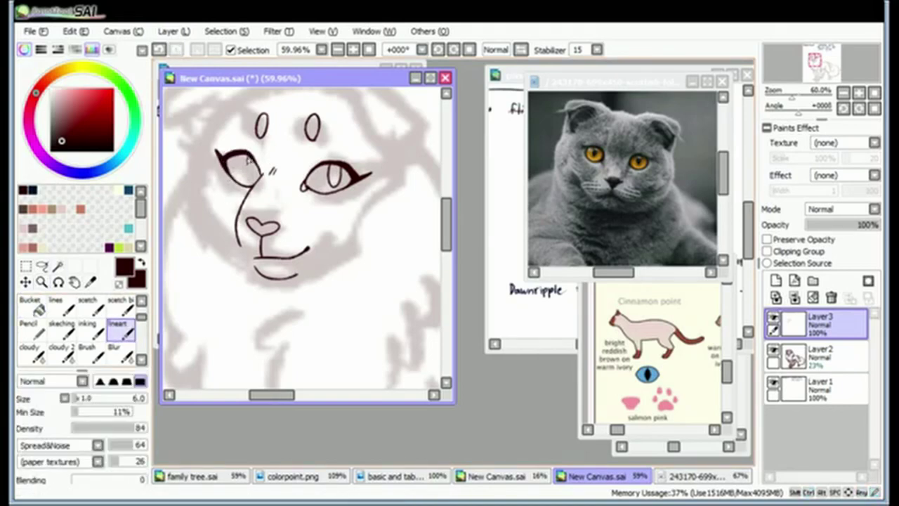
- Lasso the newly inked eye and reshape it with Free Deform to suit the face
left_click_drag(792, 97, 798, 96)
key("a")
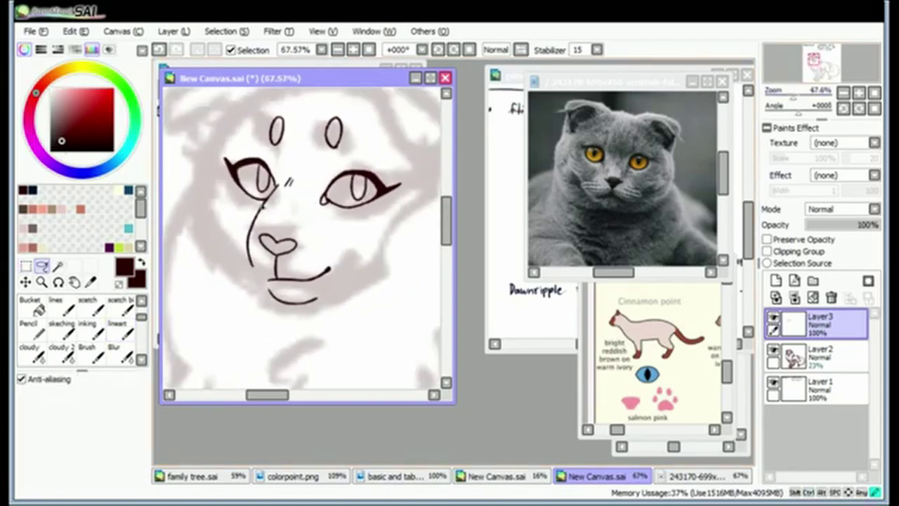
key("ctrl+z")
key("ctrl+y")
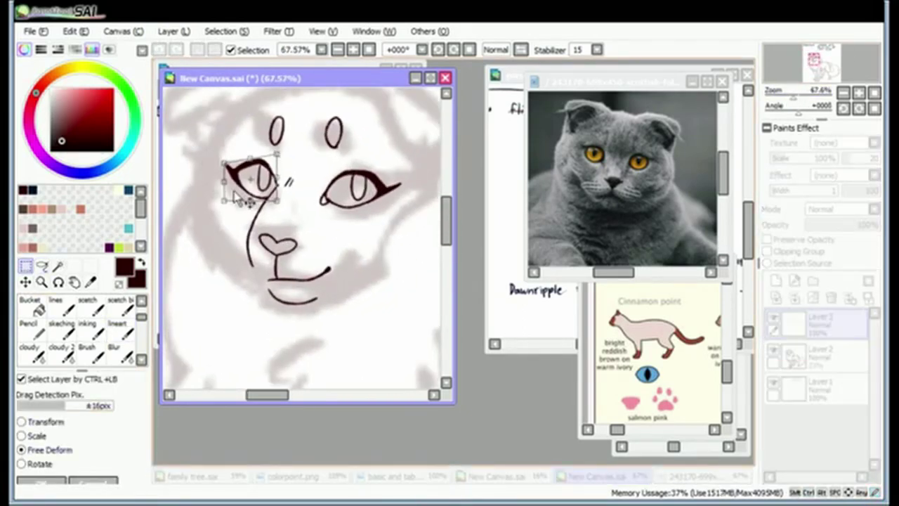
- Add a layer above the face lines at 51% opacity and start a refined sketch of the head and whiskers on it
left_click_drag(798, 96, 795, 96)
left_click(776, 279)
key("ctrl+y")
key("ctrl+z")
key("ctrl+y")
key("ctrl+z")
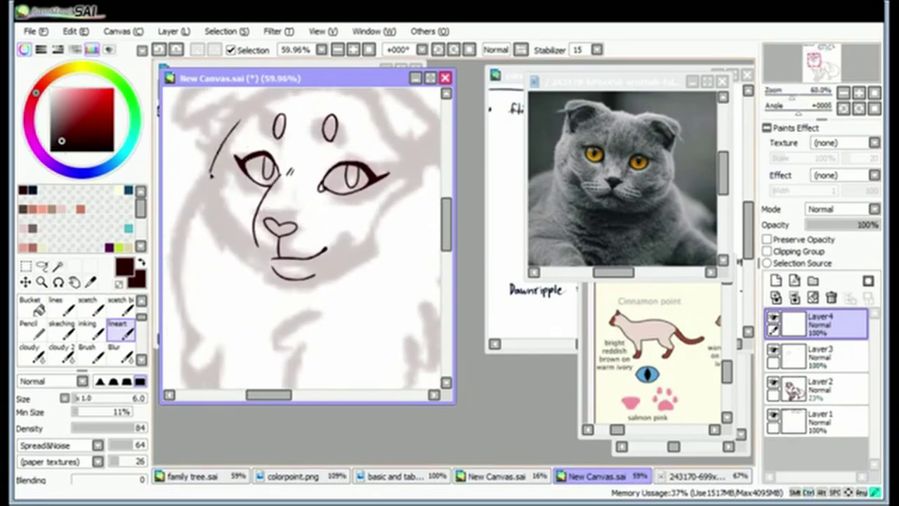
key("ctrl+y")
left_click_drag(815, 63, 781, 97)
left_click(839, 224)
key("ctrl+z")
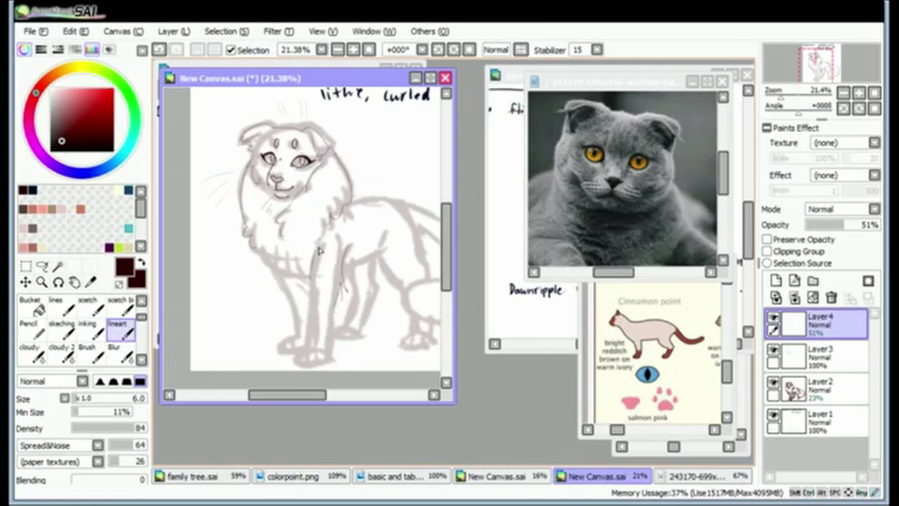
- Sketch the refined body, legs, paws and bushy tail over the thick rough sketch
left_click_drag(318, 250, 319, 187)
key("ctrl+z")
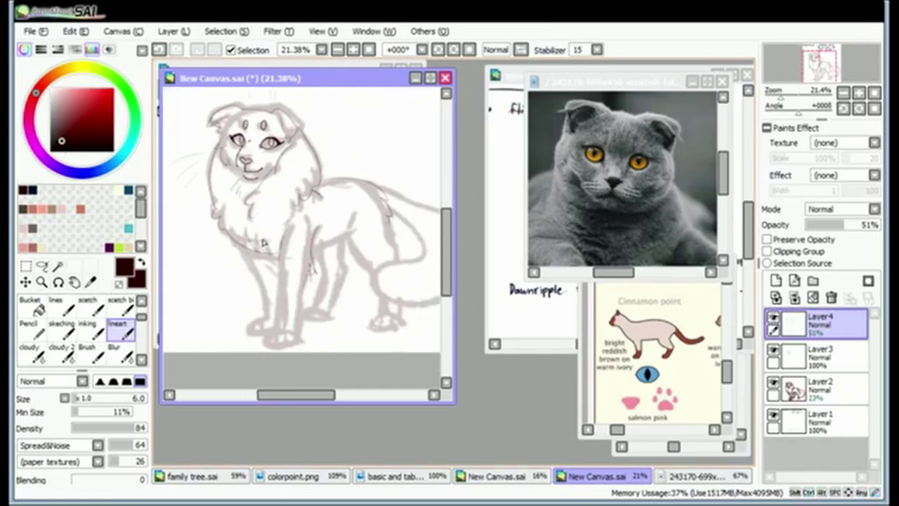
left_click_drag(800, 90, 808, 87)
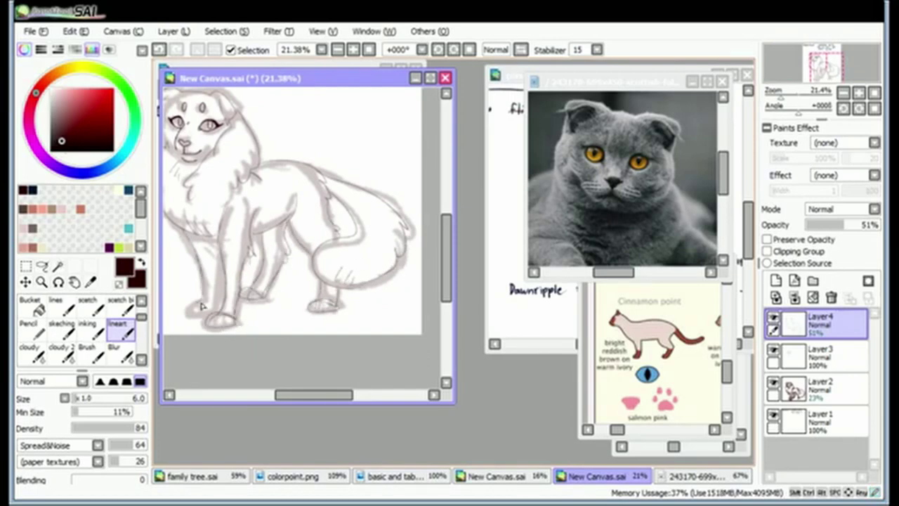
left_click_drag(219, 241, 217, 291)
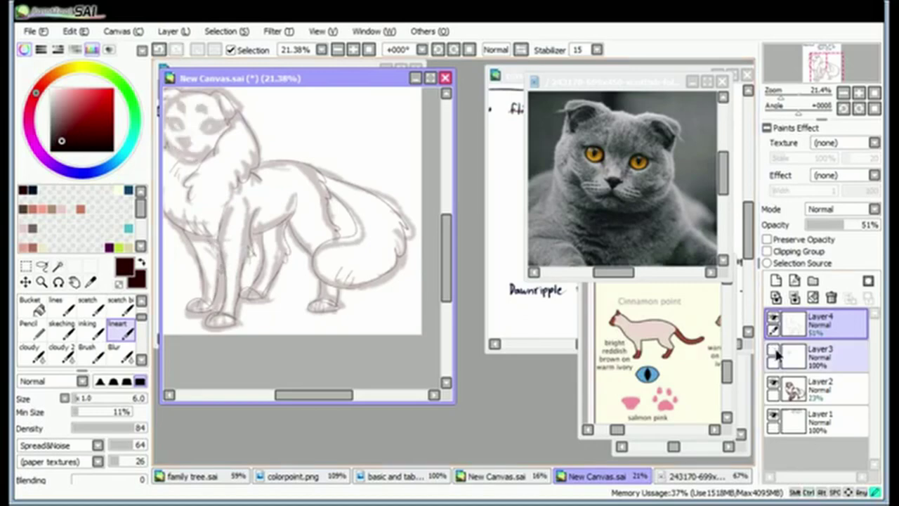
- Hide Layer2, move Layer3 above Layer4, and set Layer4's opacity to 30%
left_click(773, 383)
left_click_drag(815, 354, 815, 321)
scroll(813, 74, "up", 3)
left_click_drag(812, 73, 808, 63)
left_click(818, 355)
left_click_drag(864, 224, 843, 224)
- Ink the top of the head and the first folded ear with its fur tufts on Layer3
left_click(819, 323)
mouse_move(344, 153)
left_mouse_down()
mouse_move(232, 131)
mouse_move(176, 191)
left_mouse_up()
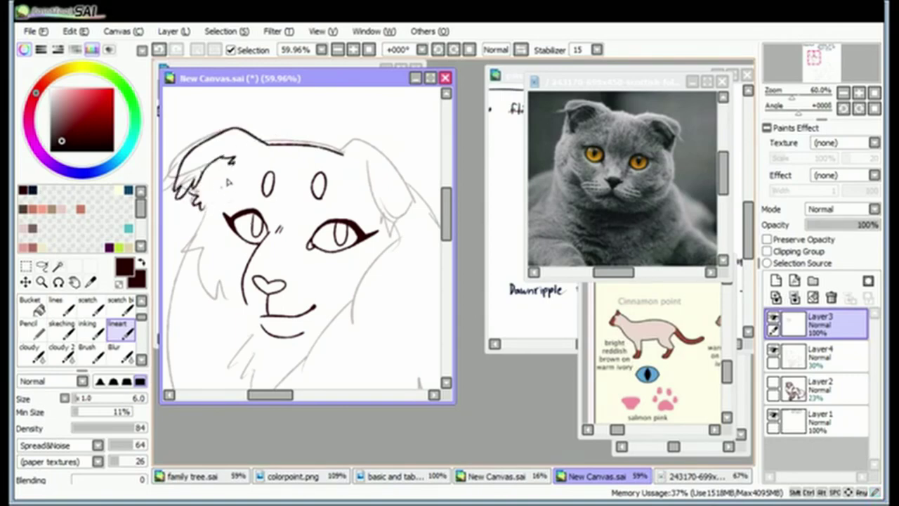
key("ctrl+z")
mouse_move(358, 145)
left_mouse_down()
mouse_move(387, 232)
mouse_move(410, 221)
mouse_move(408, 192)
mouse_move(385, 229)
left_mouse_up()
key("ctrl+z")
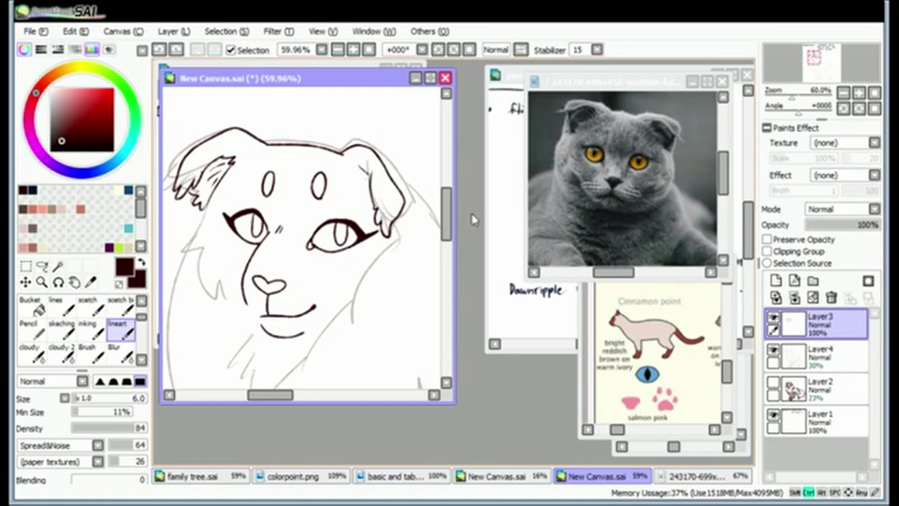
key("ctrl+z")
key("ctrl+z")
key("ctrl+z")
- Ink the second folded ear with a wider outline and inner fur strokes, leaving the rough sketch on Layer2 hidden
left_click_drag(340, 139, 390, 231)
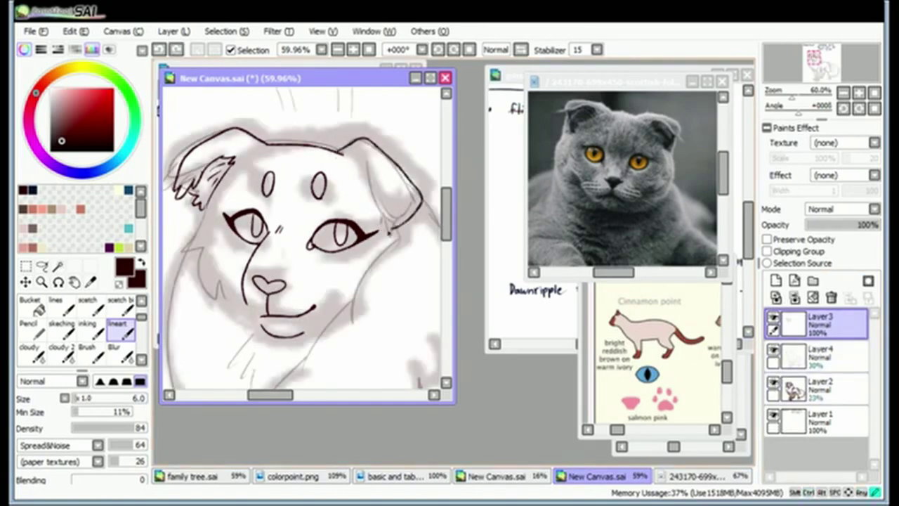
mouse_move(359, 156)
left_mouse_down()
mouse_move(379, 211)
mouse_move(366, 169)
left_mouse_up()
left_click(773, 381)
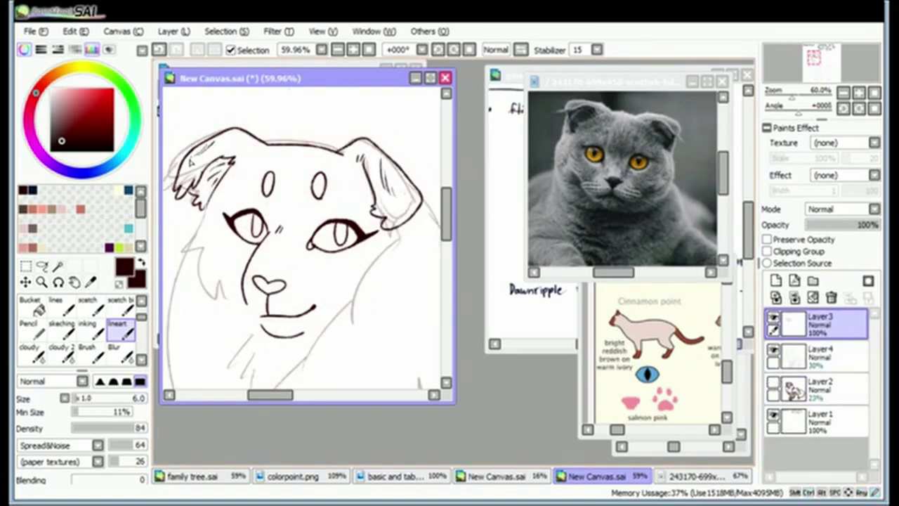
- Ink the tufted cheek outlines on both sides of the face and the jaw line below the mouth
scroll(281, 151, "down", 1)
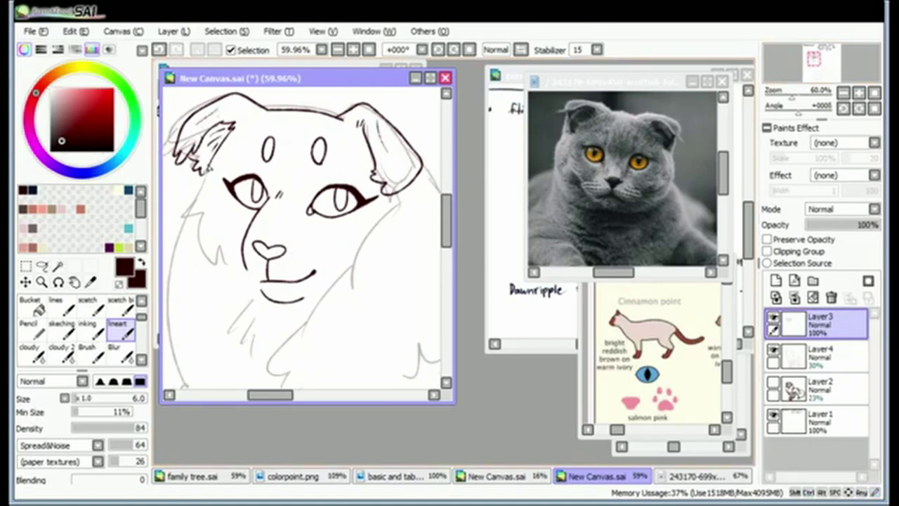
key("ctrl+z")
left_click_drag(350, 259, 291, 344)
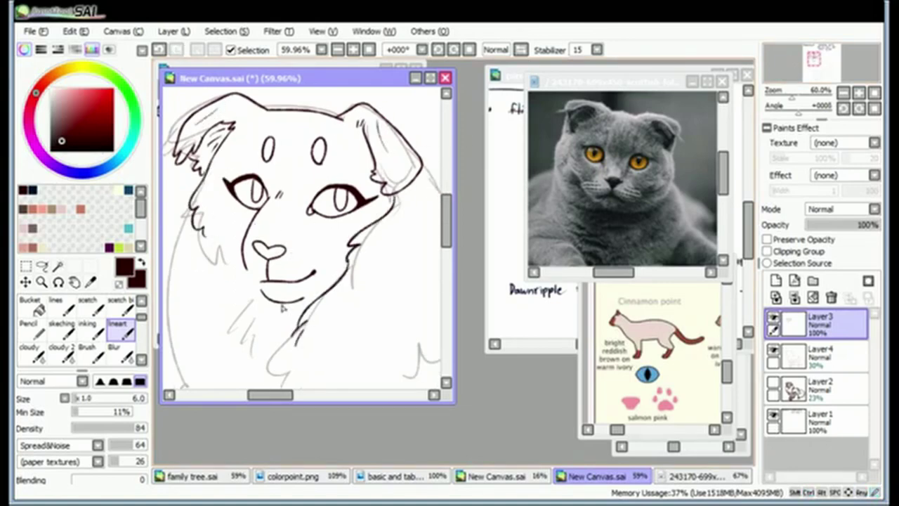
- Ink the long neck mane and the rounded, tufted chest outline around the head
key("minus")
mouse_move(320, 163)
left_mouse_down()
mouse_move(343, 257)
mouse_move(315, 279)
mouse_move(339, 272)
left_mouse_up()
key("ctrl+z")
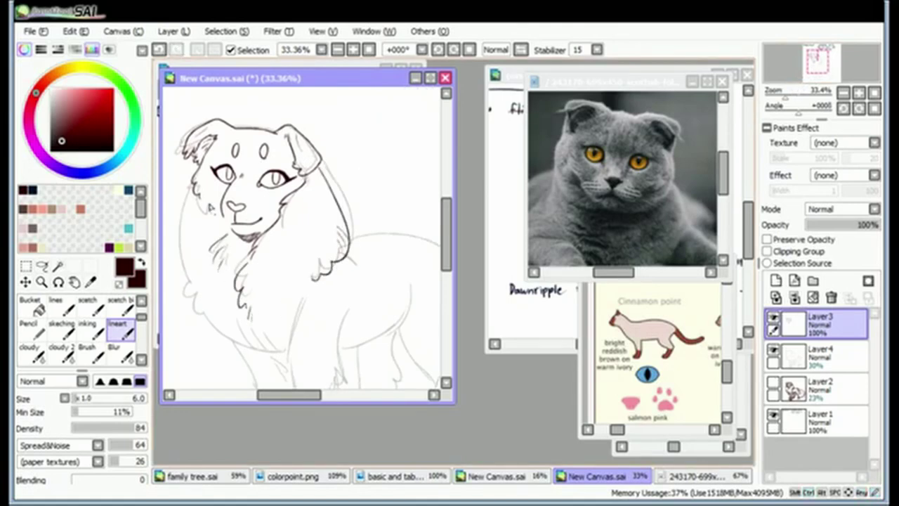
mouse_move(191, 185)
left_mouse_down()
mouse_move(208, 319)
mouse_move(265, 351)
left_mouse_up()
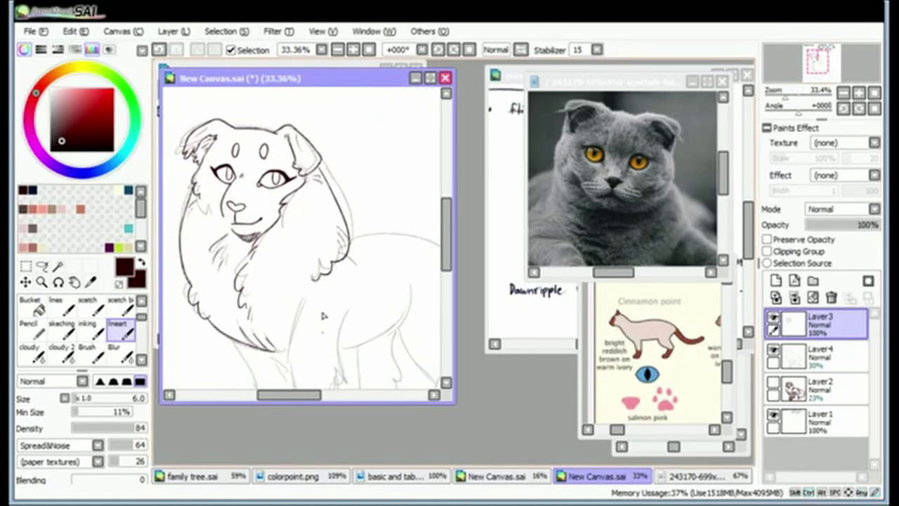
- Ink both front legs with their paws, toes and elbow fur along the sketch
scroll(323, 316, "up", 4)
scroll(295, 194, "down", 5)
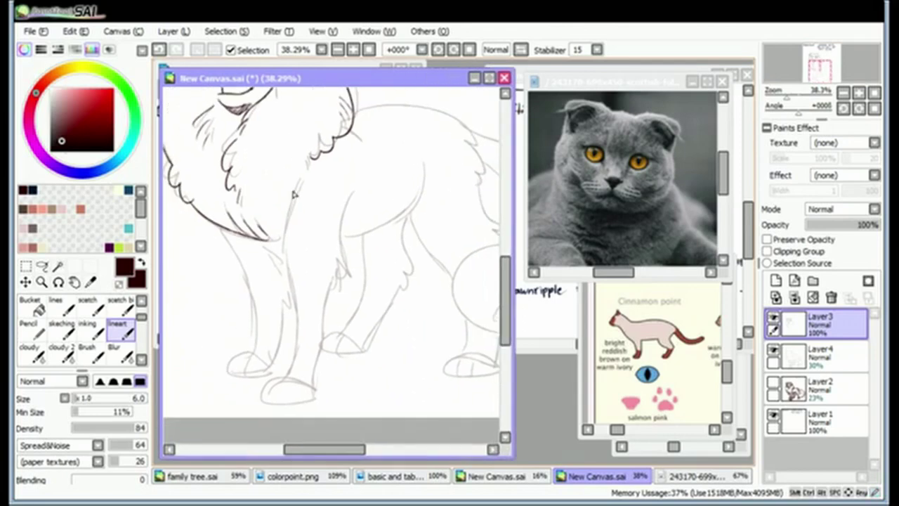
key("ctrl+z")
mouse_move(303, 177)
left_mouse_down()
mouse_move(288, 264)
mouse_move(298, 320)
left_mouse_up()
key("ctrl+z")
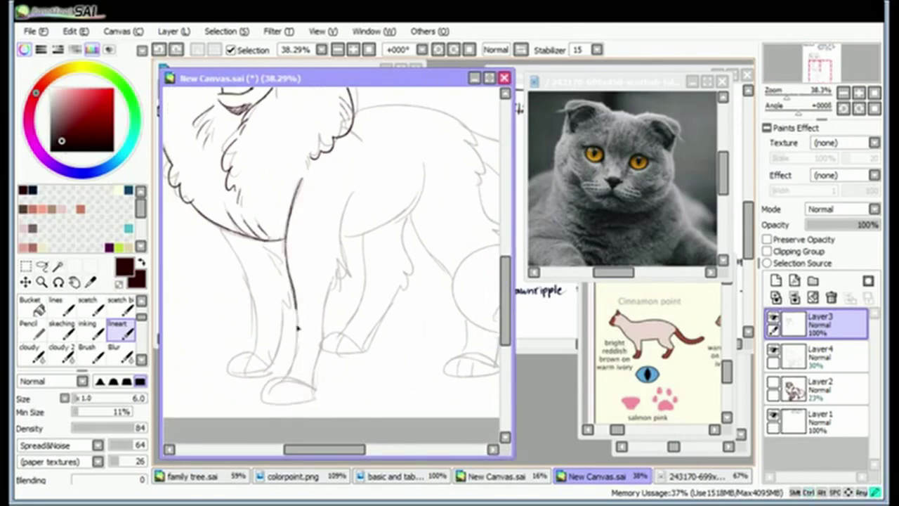
left_click_drag(297, 279, 270, 381)
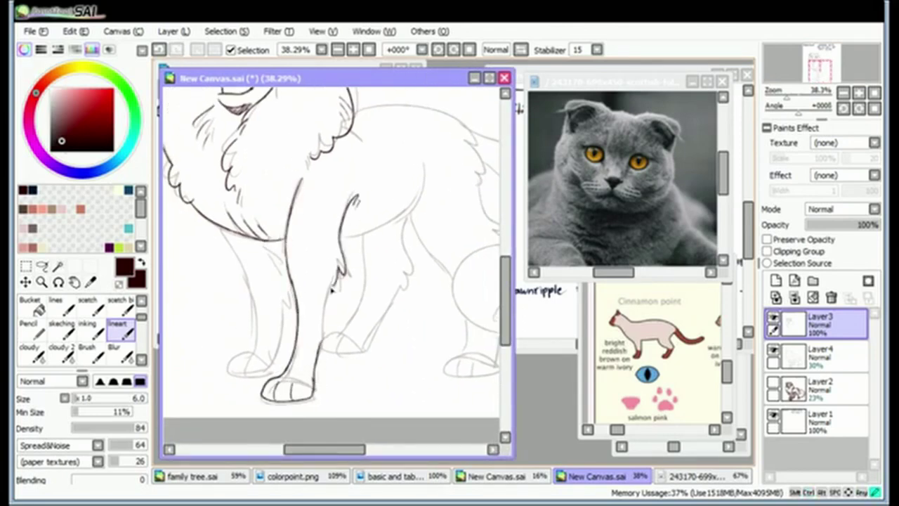
mouse_move(227, 232)
left_mouse_down()
mouse_move(254, 347)
mouse_move(282, 244)
left_mouse_up()
key("ctrl+z")
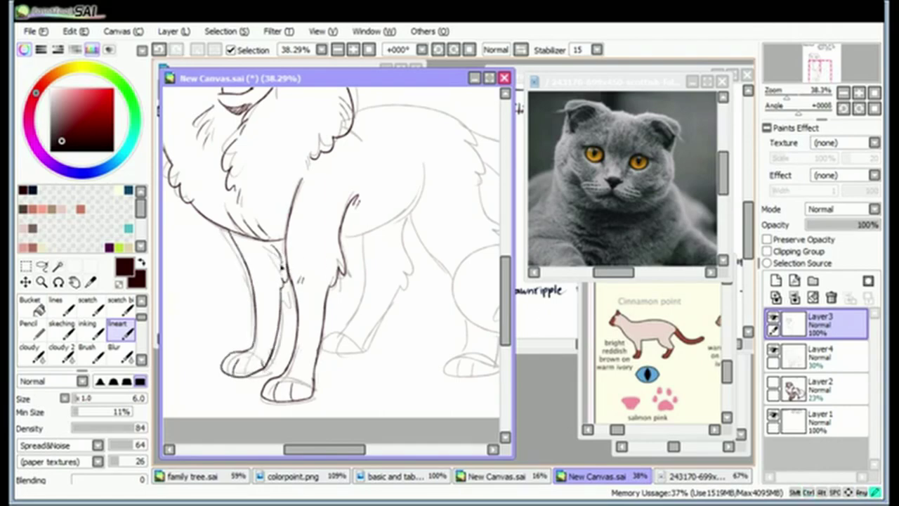
- Ink the back, belly and rump, and outline the curled bushy tail with fur strokes
scroll(358, 224, "right", 3)
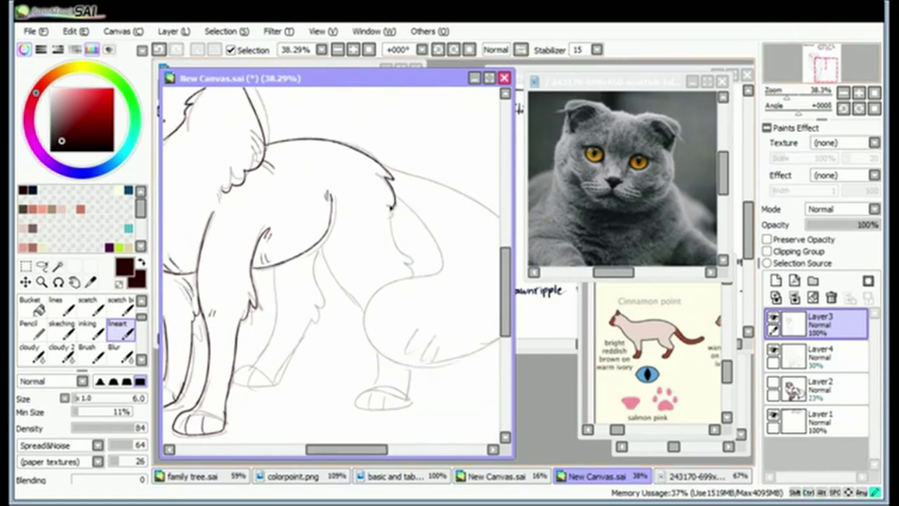
mouse_move(366, 163)
left_mouse_down()
mouse_move(472, 292)
mouse_move(486, 205)
left_mouse_up()
left_click_drag(344, 127, 485, 207)
key("ctrl+z")
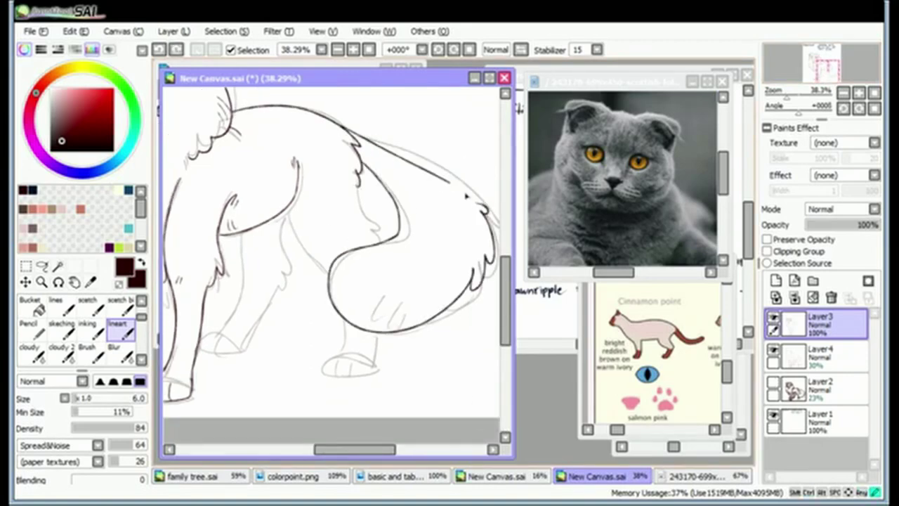
left_click_drag(351, 137, 390, 154)
left_click_drag(343, 127, 483, 211)
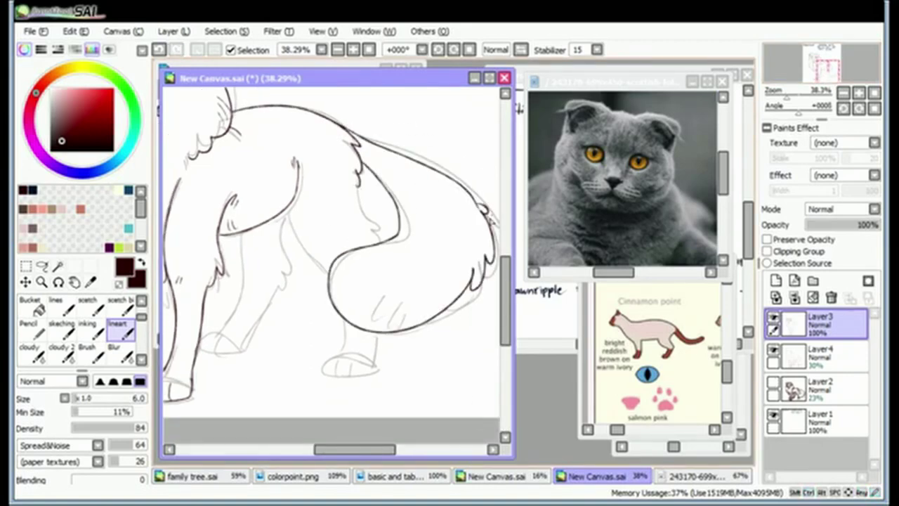
key("ctrl+z")
left_click_drag(413, 325, 375, 286)
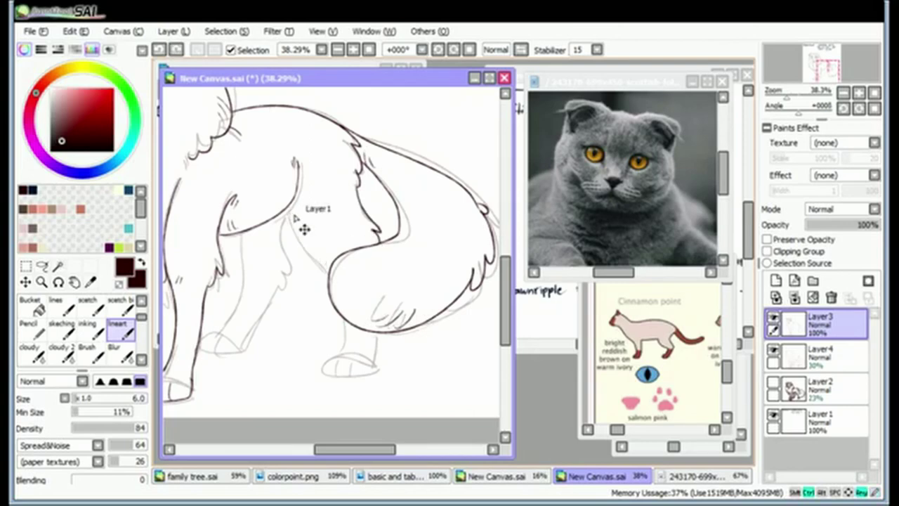
- Ink both hind legs and their paws beneath the belly and behind the tail
left_click_drag(290, 210, 327, 275)
key("ctrl+z")
left_click_drag(328, 362, 376, 344)
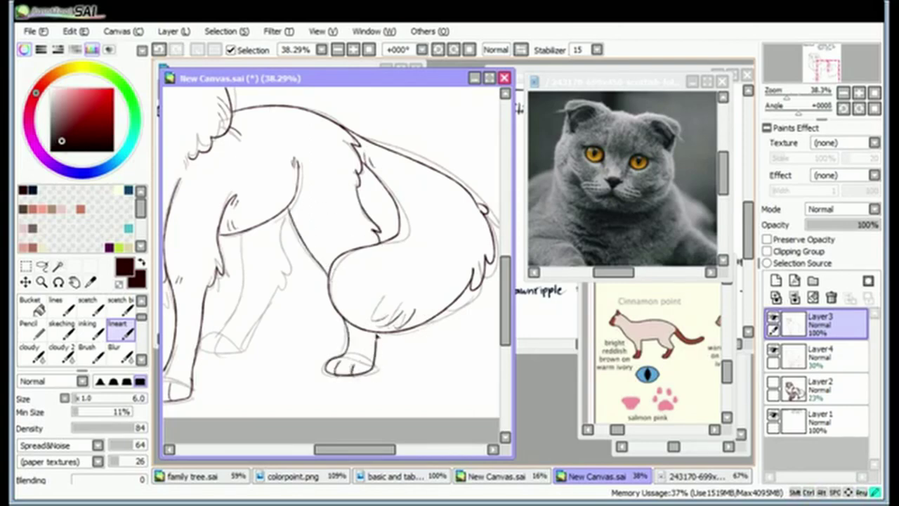
left_click_drag(330, 258, 397, 238)
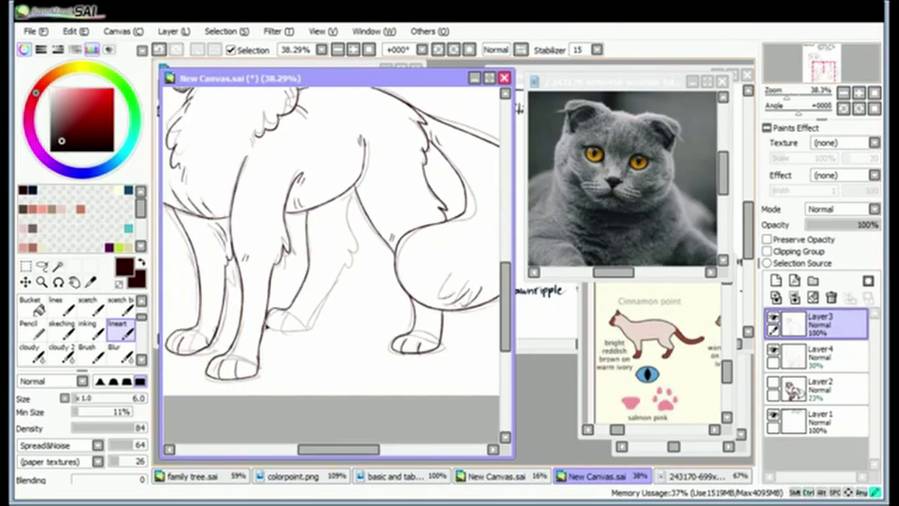
scroll(323, 307, "down", 2)
left_click_drag(322, 307, 252, 210)
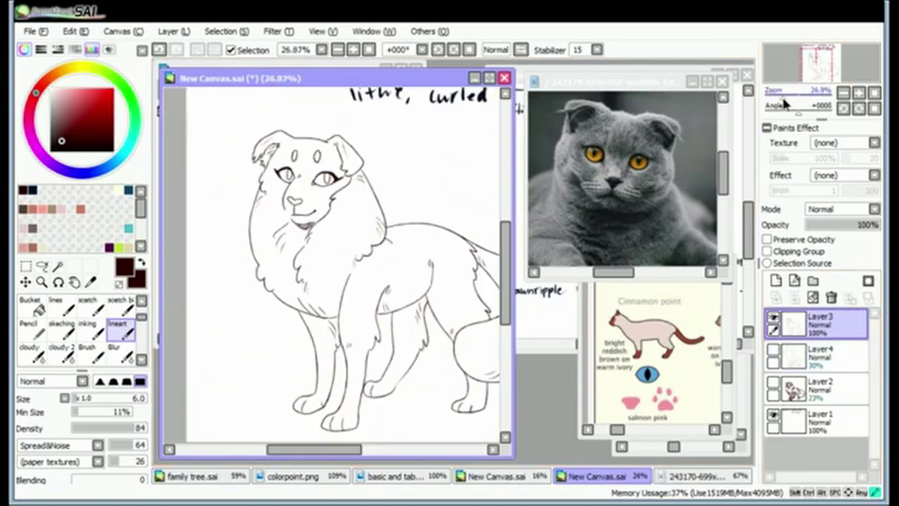
- Add the whiskers, brow hairs and short fur strokes to the body with the sketch layer hidden
scroll(233, 189, "up", 1)
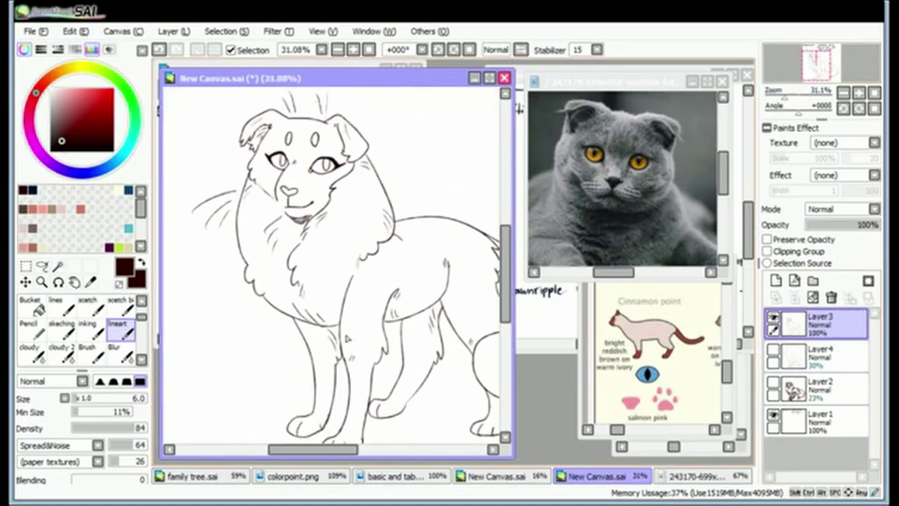
scroll(411, 406, "up", 1)
left_click_drag(324, 397, 267, 332)
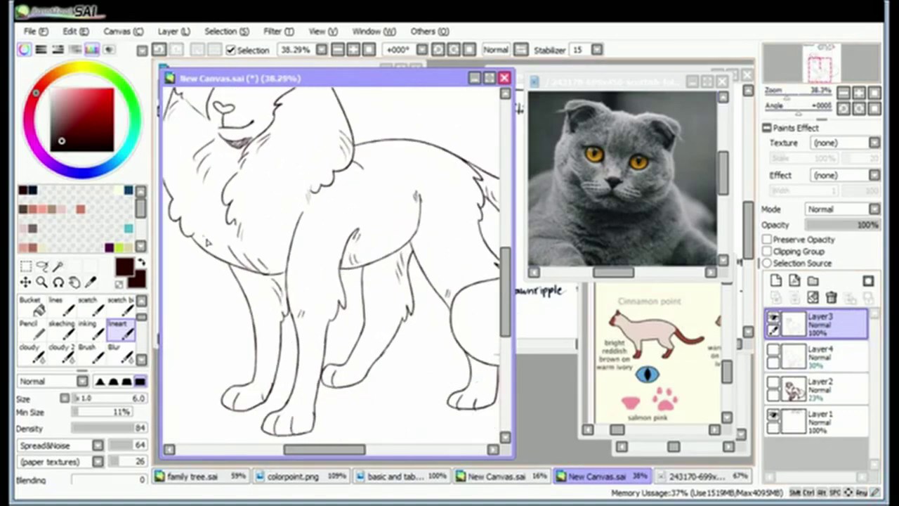
- Select the empty background around the cat's line art with the Magic Wand
left_click_drag(820, 70, 810, 57)
key("w")
left_click(211, 140)
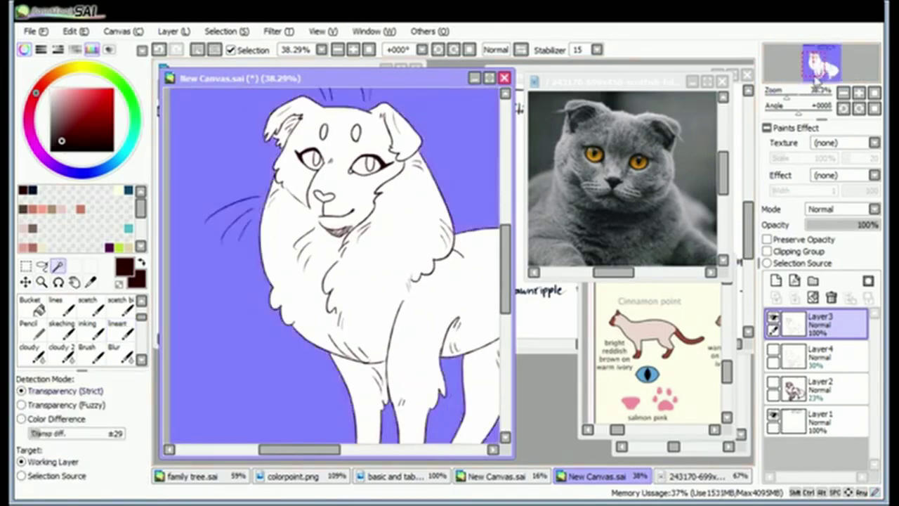
- Touch up the background selection around the legs, tail and head with the selection pen at size 10
left_click(817, 79)
scroll(77, 330, "up", 2)
left_click(89, 312)
scroll(360, 398, "up", 2)
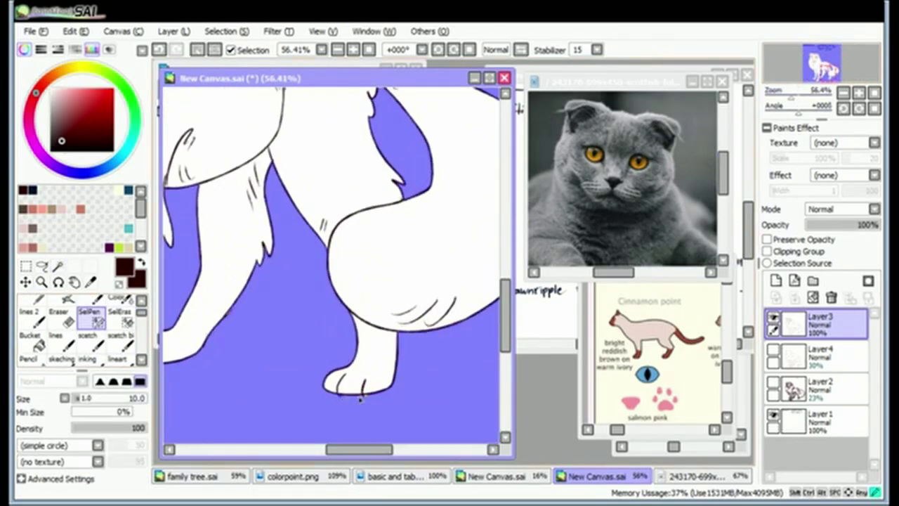
left_click_drag(422, 160, 338, 230)
left_click_drag(843, 56, 814, 55)
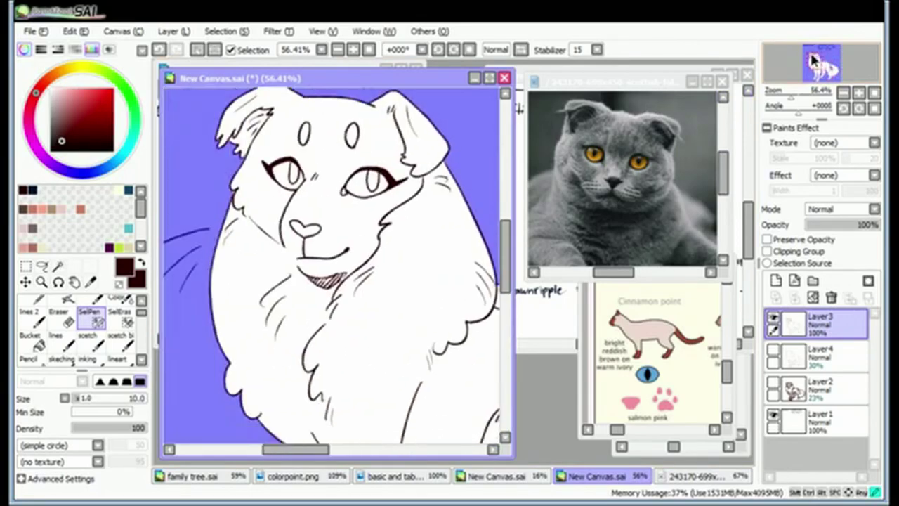
left_click(822, 75)
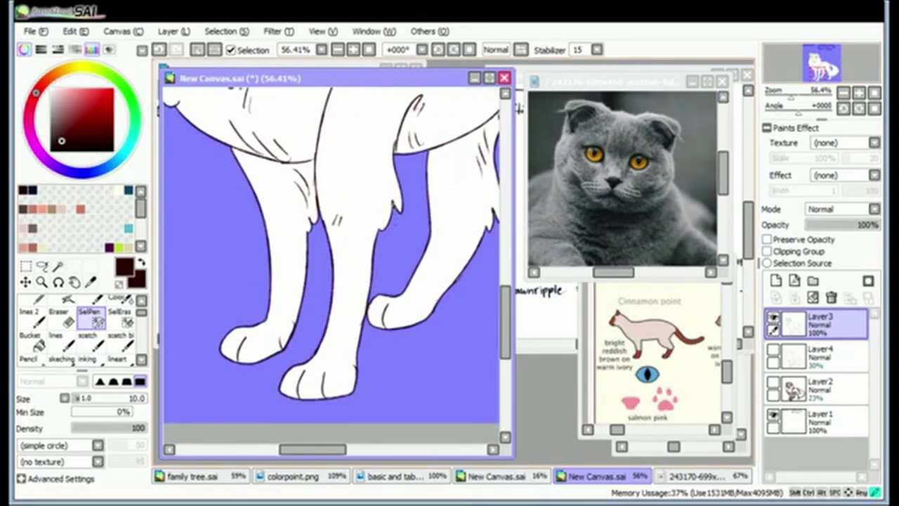
- Invert the selection to cover the cat and prepare a new layer below Layer3 with the reference cat's pale body colour
left_click_drag(794, 97, 781, 101)
key("ctrl+i")
key("ctrl+shift+n")
right_click(660, 348)
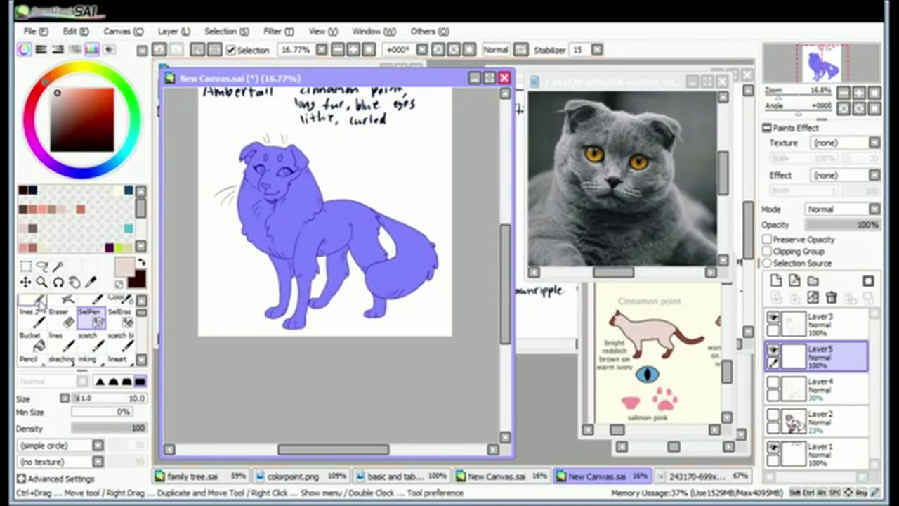
- Paint the selected cat silhouette with the pale body colour and clear the selection
left_click(32, 302)
mouse_move(267, 162)
left_mouse_down()
mouse_move(331, 267)
mouse_move(393, 295)
left_mouse_up()
key("ctrl+d")
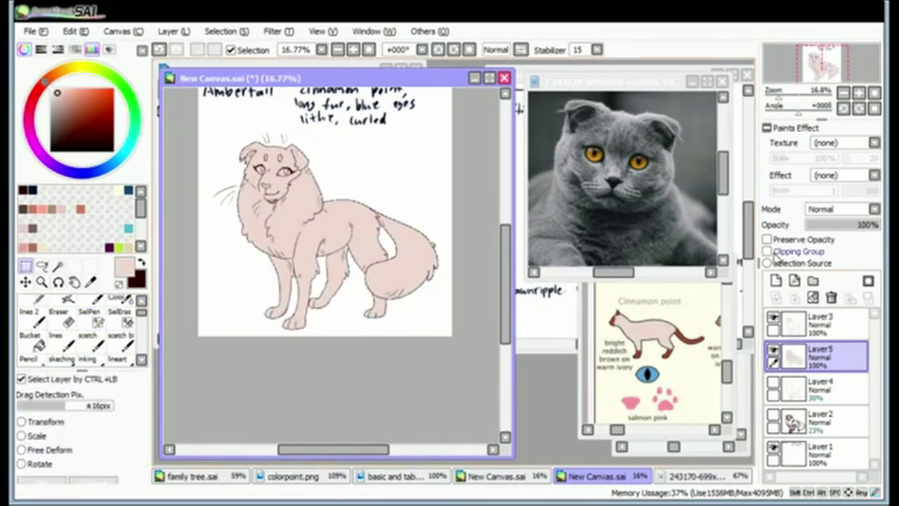
- Add a clipping layer above the body colour, select the tail with the Magic Wand and paint it reddish brown
key("ctrl+shift+n")
left_click(115, 323)
scroll(316, 281, "down", 2)
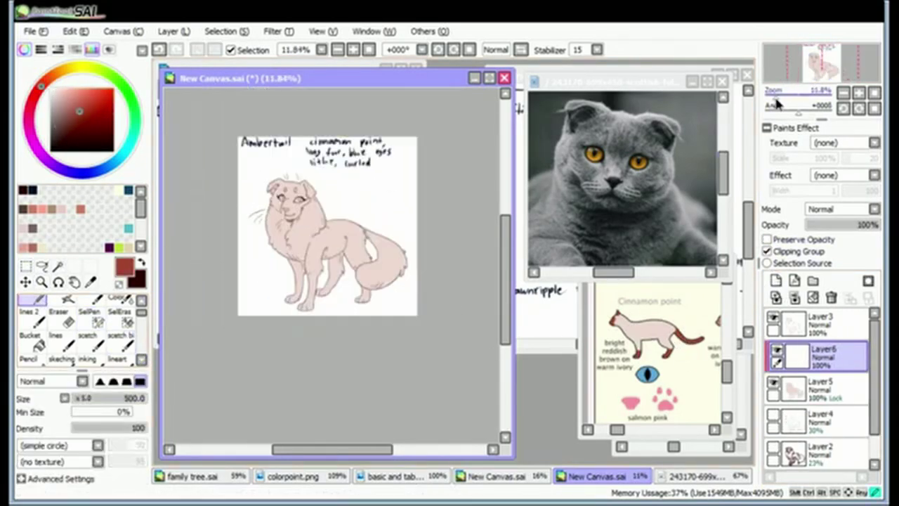
scroll(260, 372, "up", 4)
left_click(260, 372, "ctrl")
key("w")
left_click(421, 231)
left_click(822, 355)
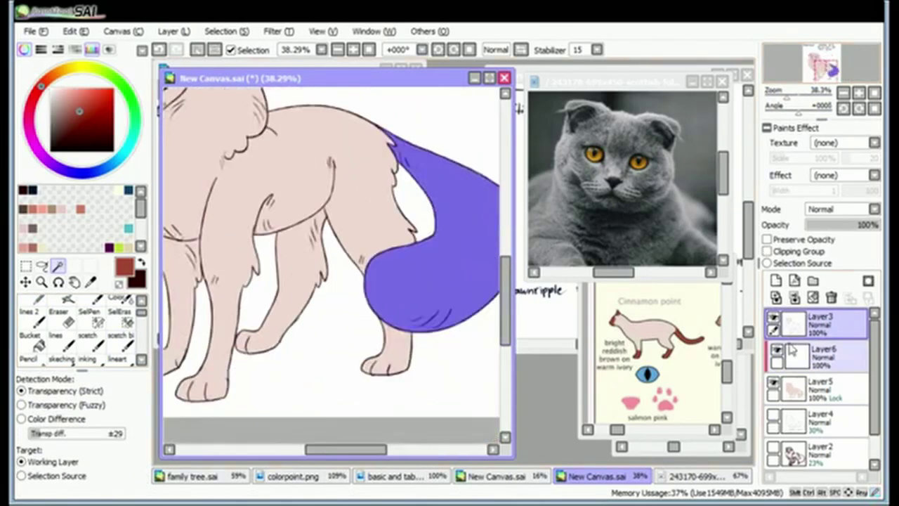
left_click(32, 300)
left_click_drag(379, 197, 449, 302)
- Colour the far hind leg reddish brown and trim the colour back to its lower part
left_click_drag(267, 281, 435, 253)
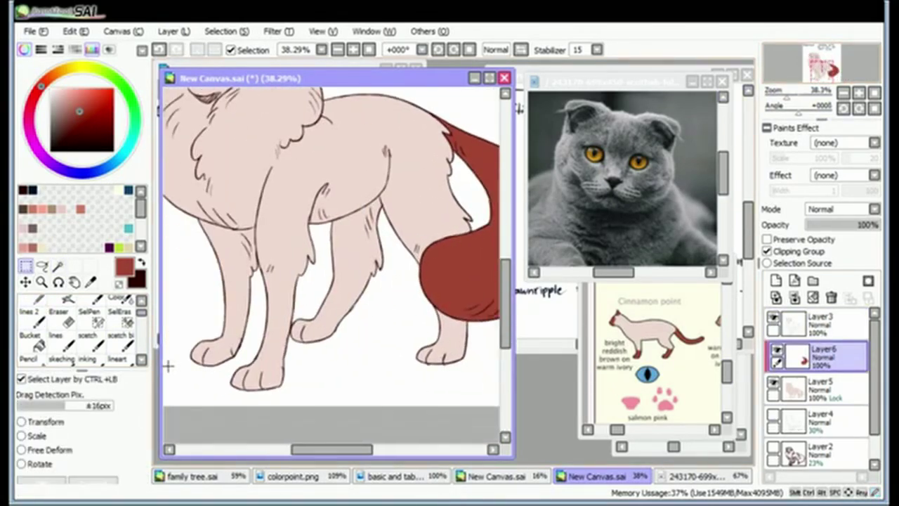
key("w")
left_click(345, 259)
left_click(26, 282)
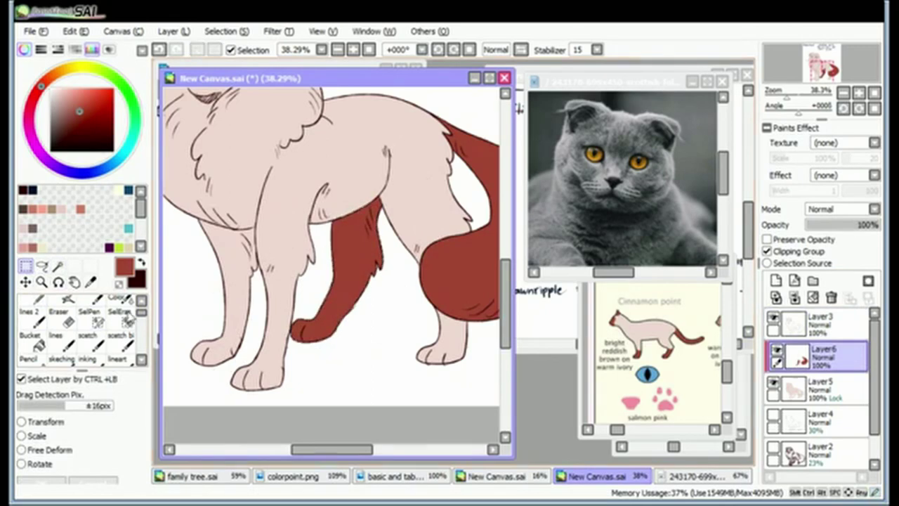
left_click(121, 339)
left_click_drag(334, 242, 382, 273)
mouse_move(330, 244)
left_mouse_down()
mouse_move(379, 250)
mouse_move(379, 238)
left_mouse_up()
- Paint the lower part of the other hind leg and both front paws reddish brown
mouse_move(337, 218)
left_mouse_down()
mouse_move(376, 226)
mouse_move(430, 259)
left_mouse_up()
left_click_drag(425, 316, 465, 358)
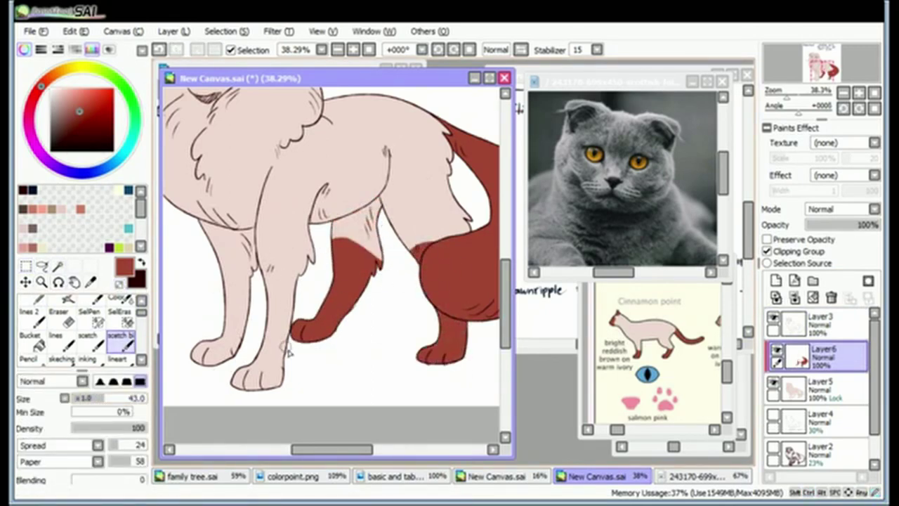
left_click_drag(285, 337, 253, 376)
left_click_drag(225, 320, 200, 355)
- Paint both folded ears reddish brown with the brush at size 18 and add a clipping layer above Layer6
left_click_drag(829, 68, 816, 57)
left_click_drag(239, 169, 267, 145)
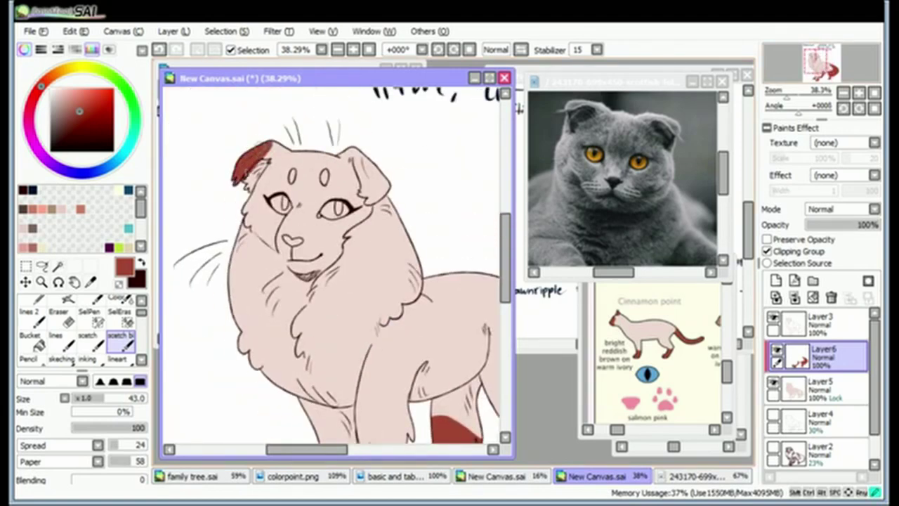
scroll(265, 149, "up", 3)
left_click(90, 398)
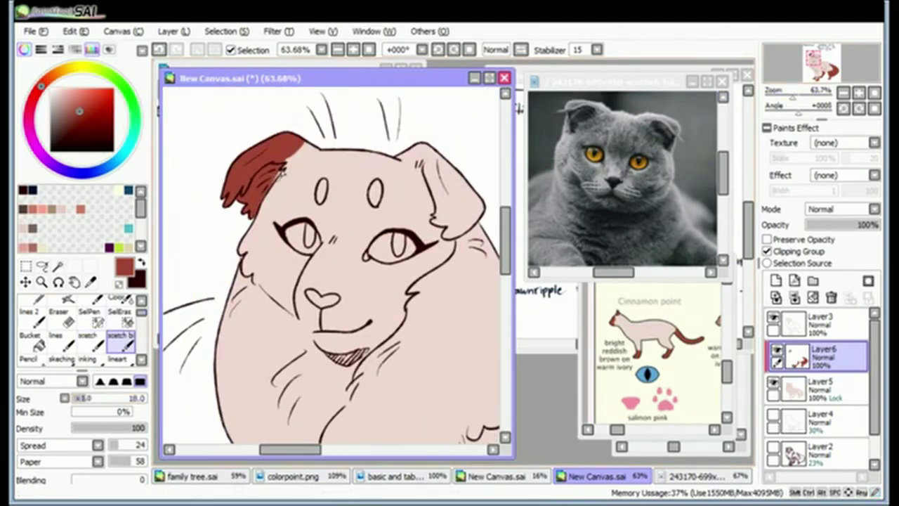
left_click_drag(296, 186, 313, 147)
mouse_move(399, 154)
left_mouse_down()
mouse_move(453, 169)
mouse_move(439, 210)
mouse_move(474, 211)
mouse_move(464, 231)
mouse_move(446, 226)
mouse_move(449, 239)
mouse_move(460, 203)
mouse_move(453, 179)
left_mouse_up()
left_click(87, 340)
left_click(119, 336)
left_click(775, 279)
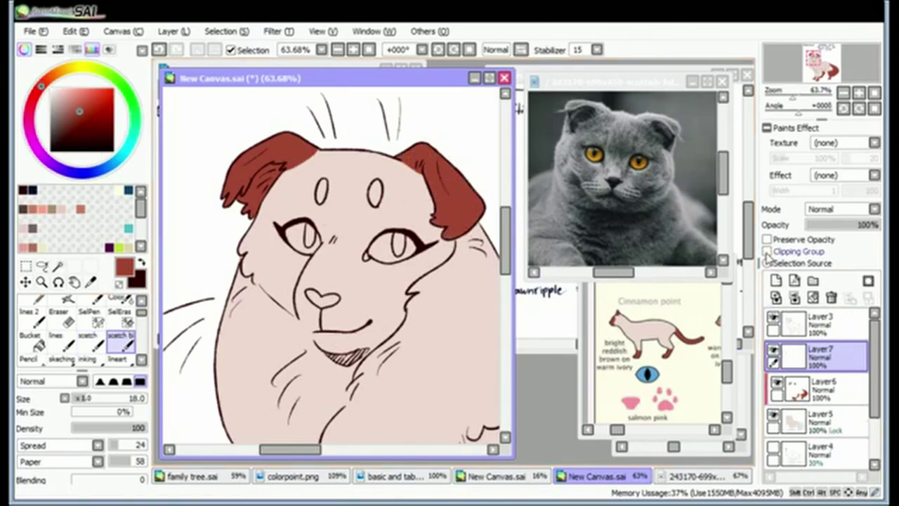
mouse_move(302, 315)
left_mouse_down()
mouse_move(320, 344)
mouse_move(366, 342)
left_mouse_up()
left_click_drag(270, 283, 286, 299)
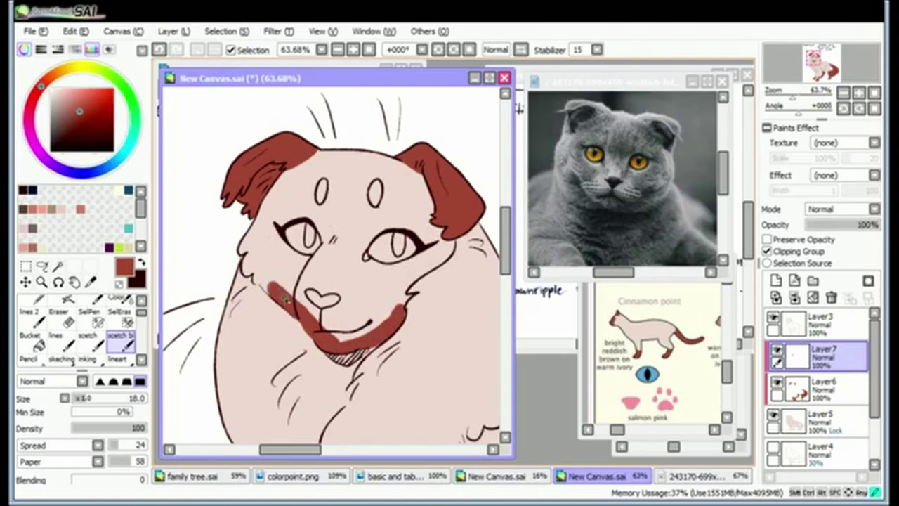
key("ctrl+z")
left_click_drag(283, 235, 296, 314)
left_click_drag(429, 246, 402, 307)
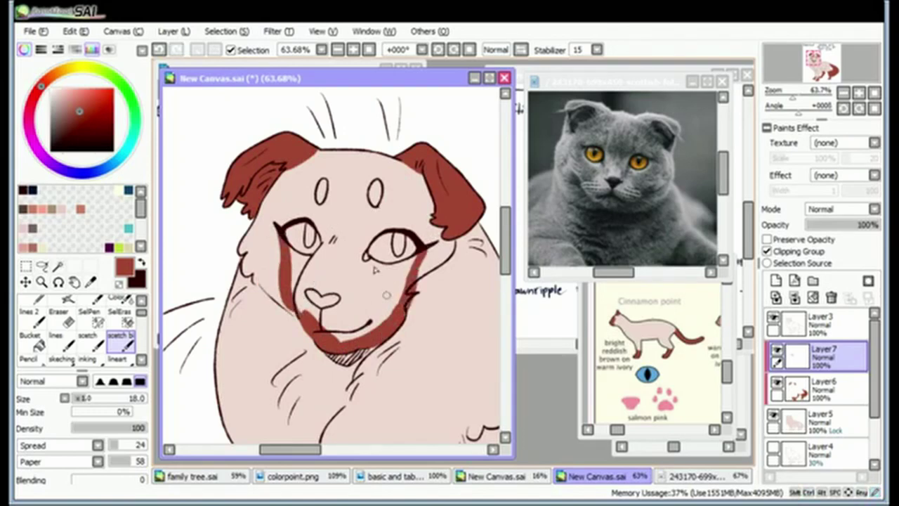
key("Delete")
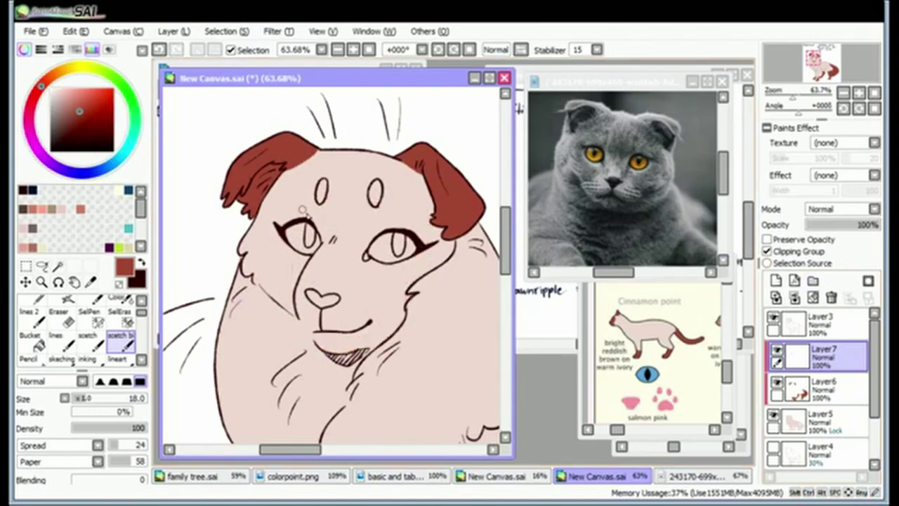
- Outline a face mask around the eyes and muzzle and fill it with reddish brown
mouse_move(267, 265)
left_mouse_down()
mouse_move(302, 316)
mouse_move(344, 236)
mouse_move(425, 274)
mouse_move(418, 284)
left_mouse_up()
mouse_move(299, 309)
left_mouse_down()
mouse_move(338, 347)
mouse_move(411, 295)
left_mouse_up()
left_click(29, 323)
left_click(348, 273)
left_click(121, 342)
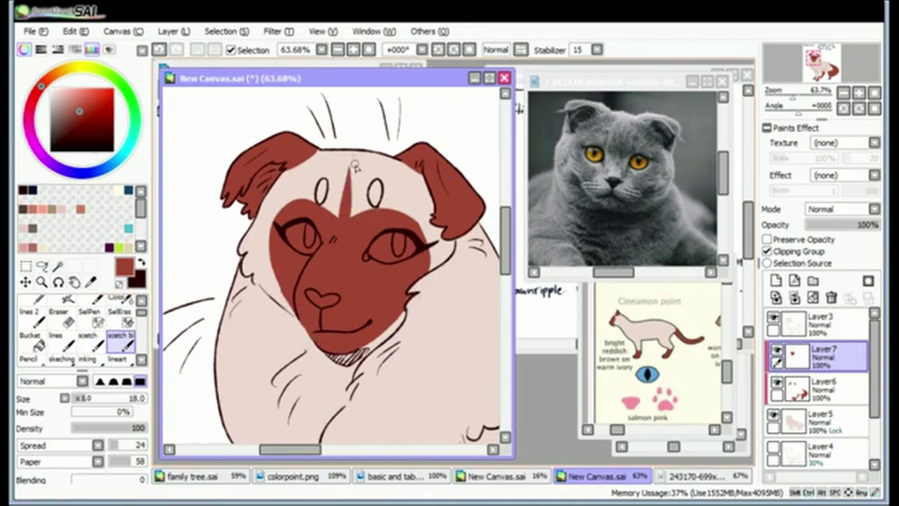
- Colour the inner fur of the folded ears a lighter red on a new clipping layer and lower its opacity to 63%
left_click(777, 281)
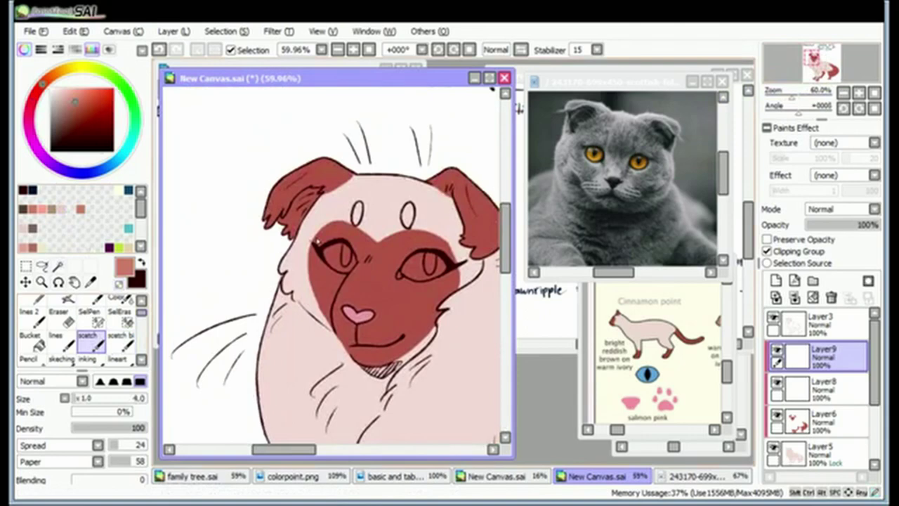
scroll(317, 241, "up", 4)
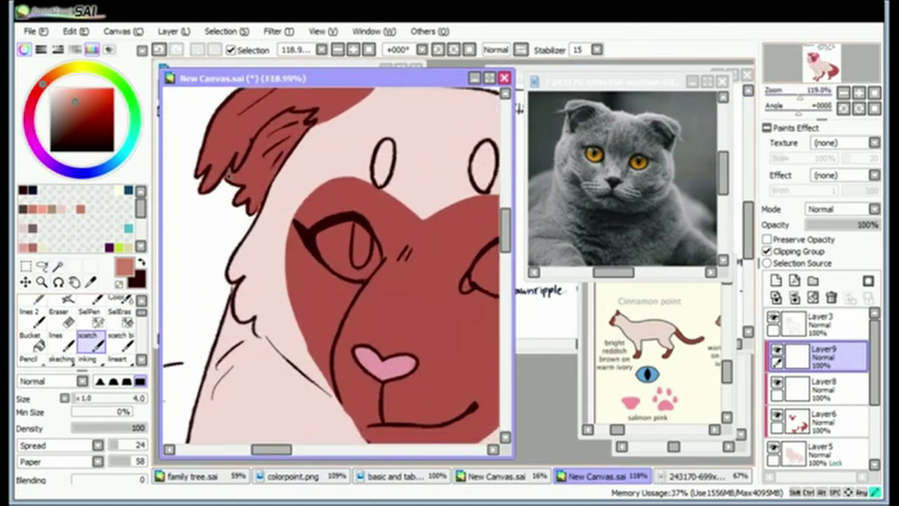
key("g")
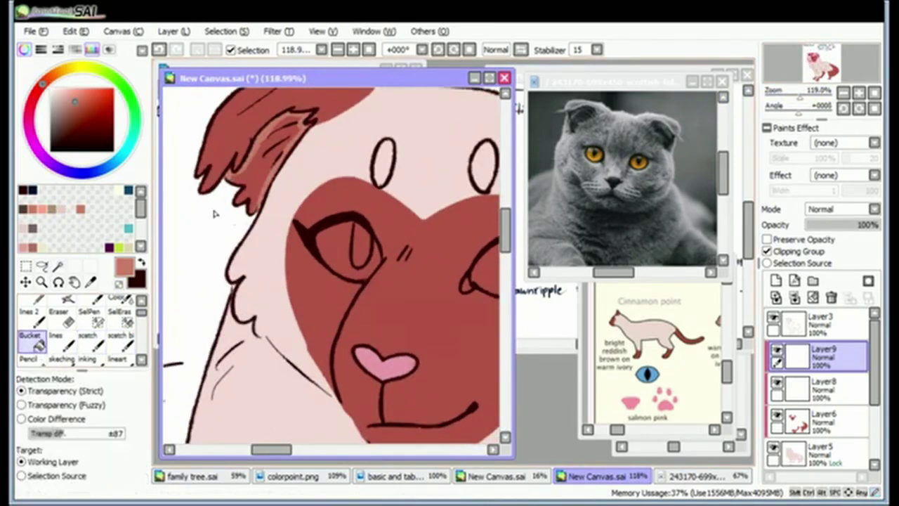
left_click_drag(878, 224, 851, 225)
- Add a layer and paint both eyes with the blue sampled from the reference eye, using the brush at size 10
left_click(775, 279)
left_click(647, 374, "alt")
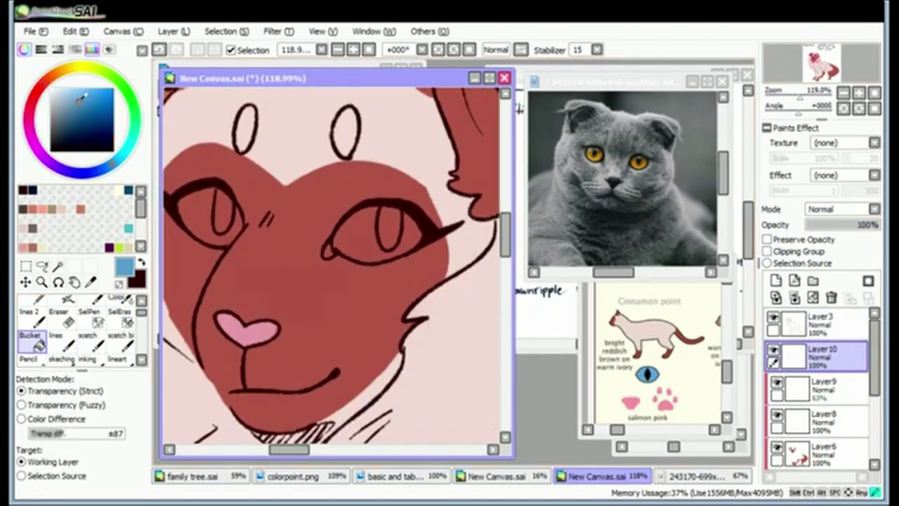
left_click(120, 342)
left_click_drag(181, 201, 232, 236)
left_click_drag(211, 196, 225, 225)
mouse_move(337, 232)
left_mouse_down()
mouse_move(359, 253)
mouse_move(393, 257)
left_mouse_up()
left_click_drag(365, 210, 414, 239)
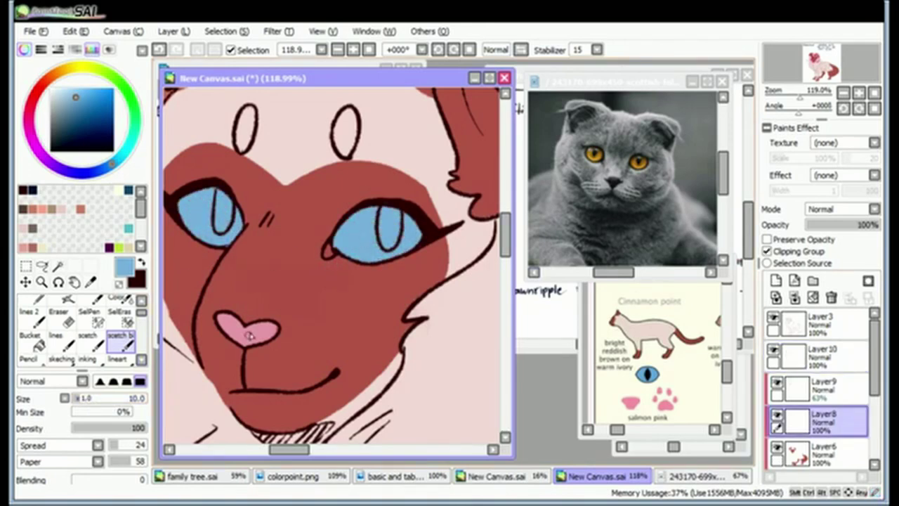
- Add a clipping layer above the eye colour and paint both pupils dark blue
left_click(775, 280)
left_click(768, 251)
left_click(101, 140)
left_click_drag(387, 207, 392, 247)
left_click_drag(221, 188, 229, 235)
- Shade the upper part of both eyes a deeper blue on another clipping layer
left_click(776, 280)
left_click(73, 125)
left_click_drag(335, 228, 421, 215)
mouse_move(179, 193)
left_mouse_down()
mouse_move(239, 211)
mouse_move(232, 233)
left_mouse_up()
- Select the area outside the eye shading, paint the lower eyes pale yellow on a new clipping layer, and deselect
left_click(57, 265)
left_click(295, 316)
left_click(775, 279)
left_click(58, 88)
left_click_drag(336, 239, 421, 238)
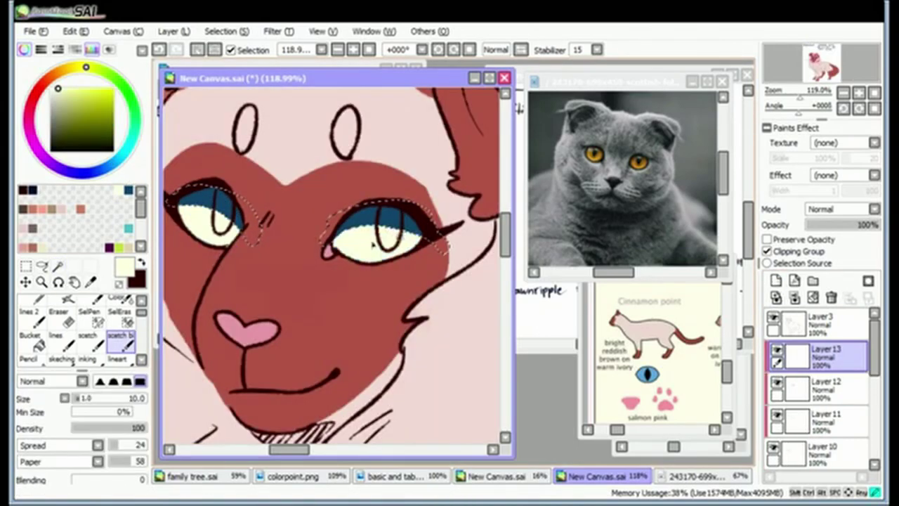
left_click(26, 266)
key("ctrl+d")
- Set the pale eye highlight layer to Luminosity with reduced opacity, and the eye shading layer to 52% opacity
left_click(839, 208)
left_click(825, 385)
left_click(840, 209)
left_click(839, 208)
left_click(825, 219)
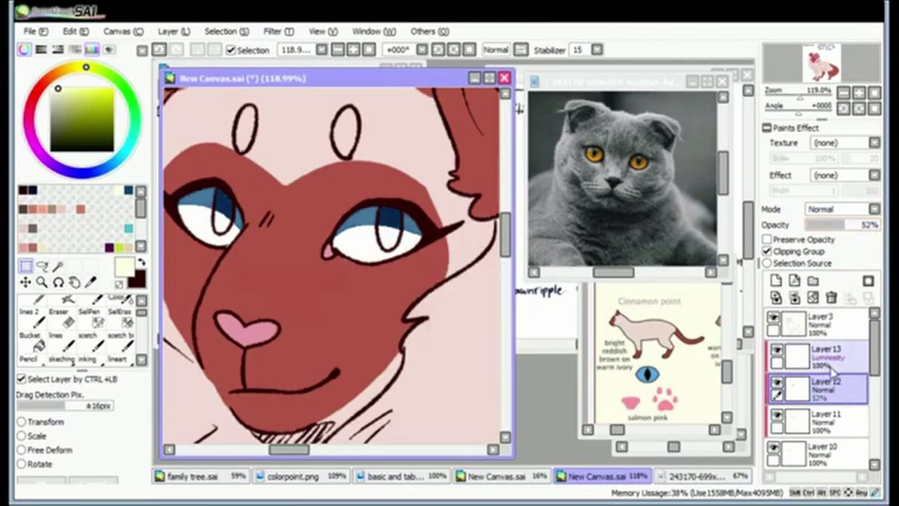
left_click(826, 352)
left_click_drag(836, 225, 824, 225)
left_click(825, 385)
left_click(825, 352)
- Ink the second cat's muzzle, nose, mouth and near eye over its faded sketch with the lineart brush at size 6
left_click(775, 279)
left_click(117, 359)
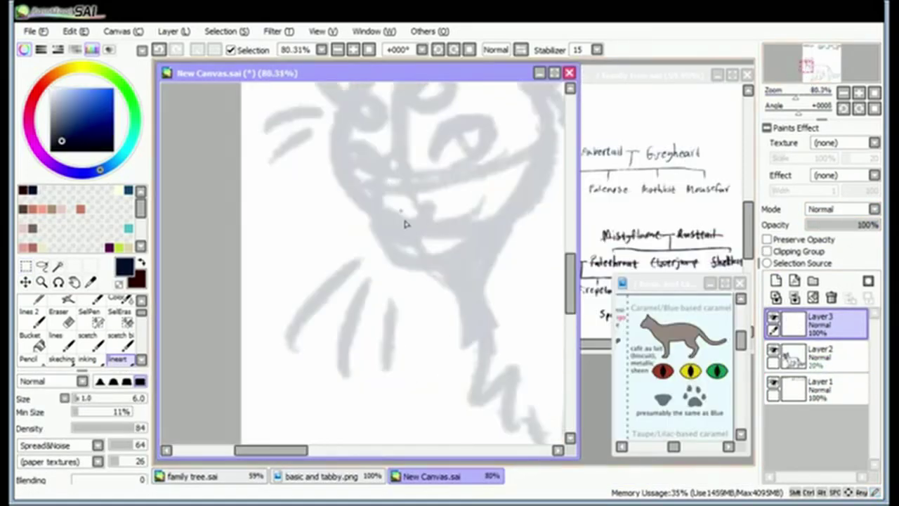
left_click_drag(385, 168, 424, 261)
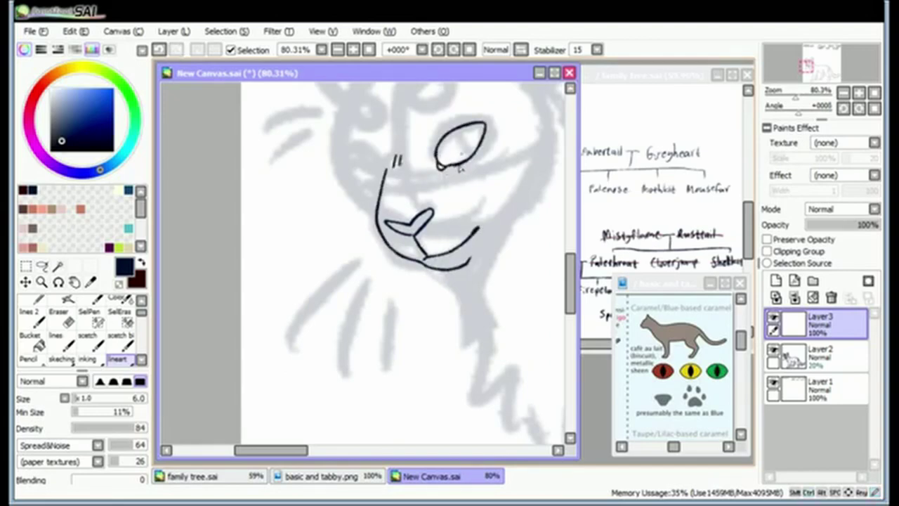
key("ctrl+z")
key("ctrl+z")
mouse_move(432, 158)
left_mouse_down()
mouse_move(441, 163)
mouse_move(455, 125)
mouse_move(434, 166)
left_mouse_up()
key("ctrl+z")
key("ctrl+z")
left_click_drag(465, 126, 469, 145)
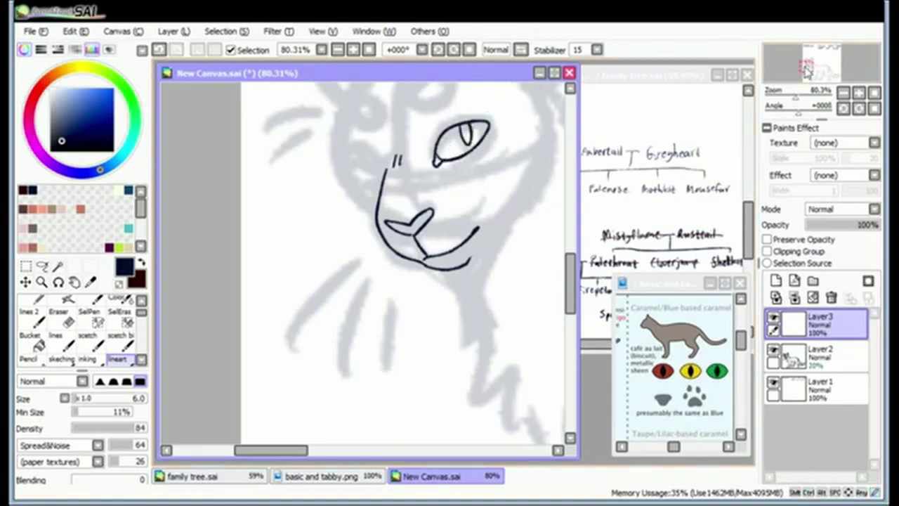
- Ink the far eye and the two oval brow spots on the second cat's face
left_click_drag(807, 70, 803, 64)
key("ctrl+z")
mouse_move(406, 222)
left_mouse_down()
mouse_move(379, 199)
mouse_move(408, 219)
left_mouse_up()
mouse_move(463, 135)
left_mouse_down()
mouse_move(479, 144)
mouse_move(465, 135)
left_mouse_up()
key("ctrl+z")
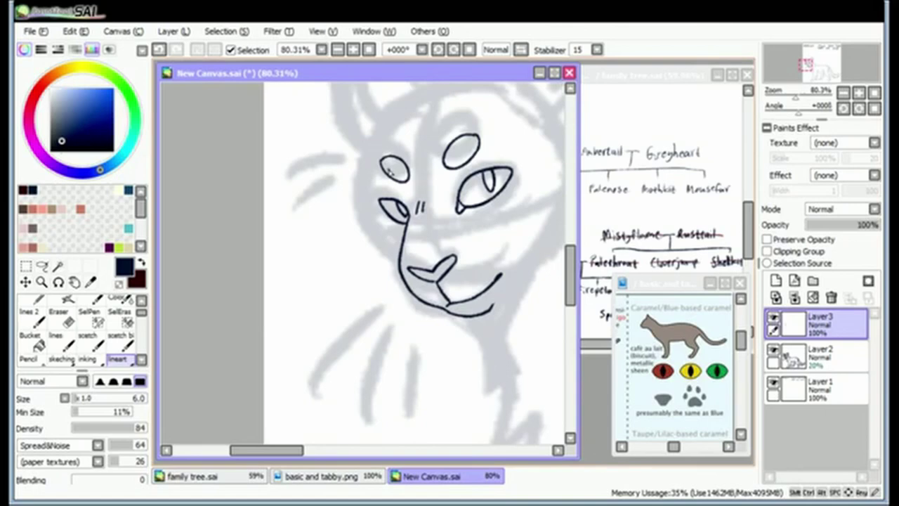
- Ink both sides of the face with the pointed cheek fur
left_click_drag(371, 153, 401, 268)
scroll(386, 267, "up", 2)
mouse_move(398, 146)
left_mouse_down()
mouse_move(422, 201)
mouse_move(420, 314)
left_mouse_up()
scroll(420, 314, "down", 3)
- Ink the near ear with its inner fur, the top of the head and the far ear
mouse_move(386, 200)
left_mouse_down()
mouse_move(439, 147)
mouse_move(406, 242)
left_mouse_up()
key("ctrl+z")
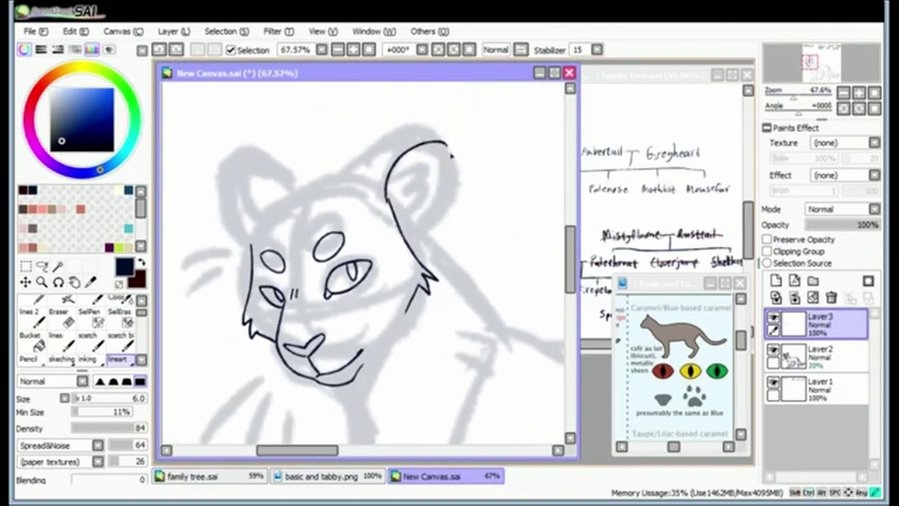
left_click_drag(432, 144, 404, 243)
mouse_move(388, 205)
left_mouse_down()
mouse_move(400, 179)
mouse_move(404, 206)
left_mouse_up()
key("ctrl+z")
left_click_drag(409, 163, 399, 224)
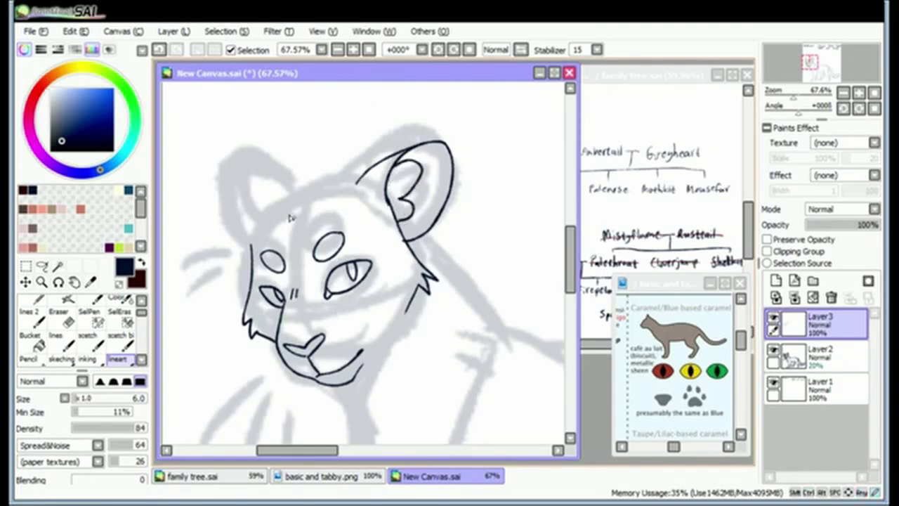
left_click_drag(293, 191, 224, 212)
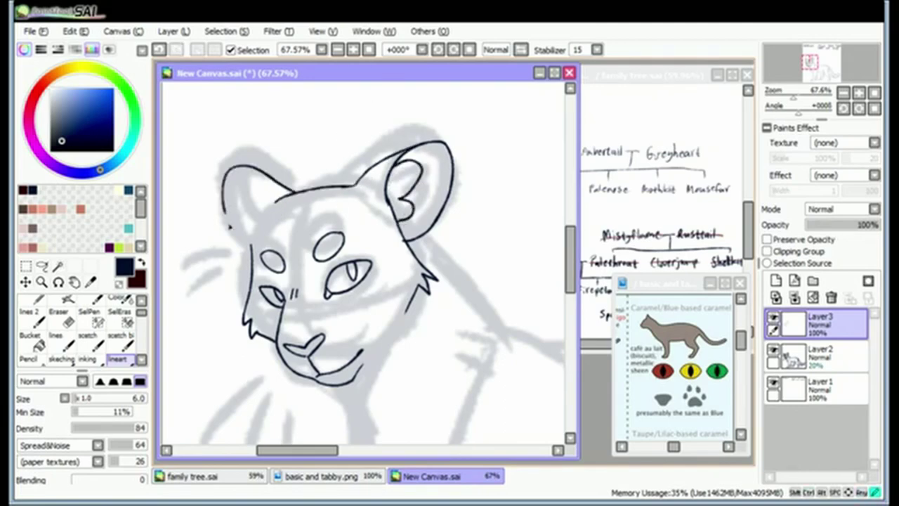
- Lasso the line at the near ear's base and adjust it with Free Deform
left_click(41, 266)
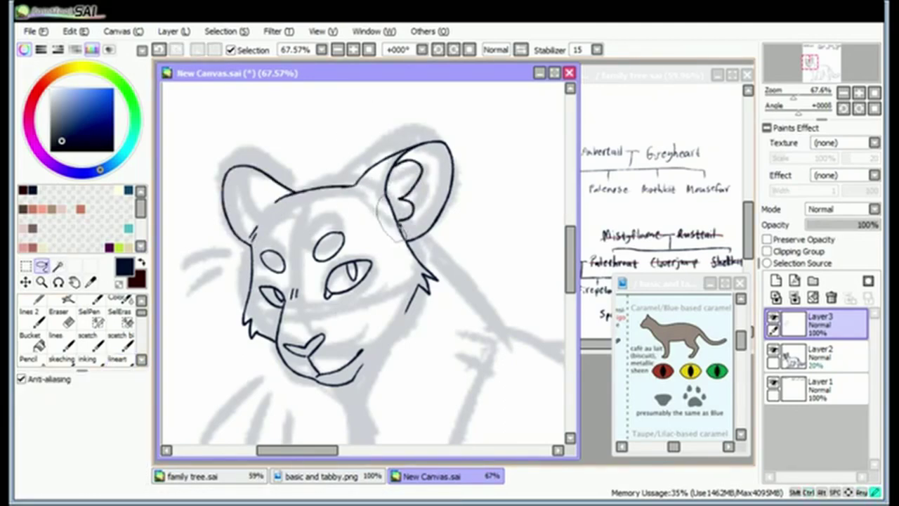
key("ctrl+t")
left_click_drag(413, 211, 406, 234)
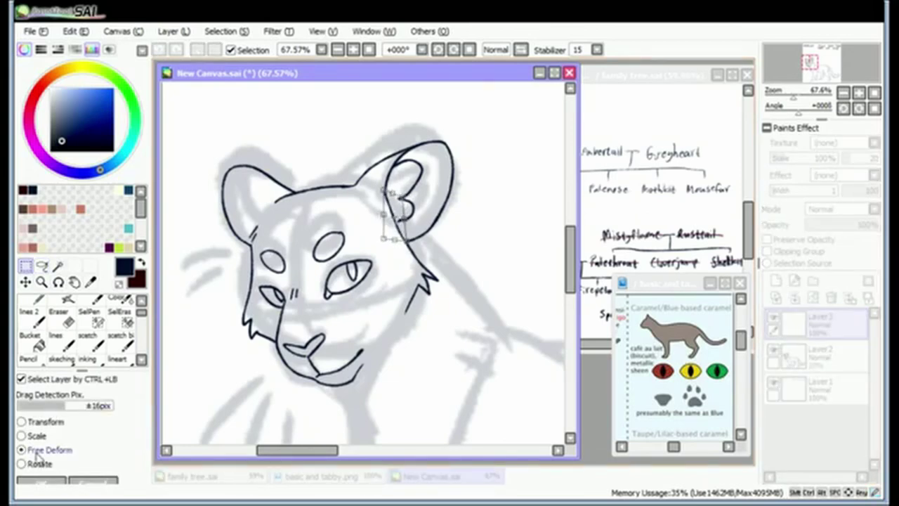
key("Return")
- Ink the back of the neck with its fur tuft, the shaded chin and the jagged chest fur
scroll(365, 267, "down", 2)
scroll(365, 267, "up", 1)
left_click_drag(365, 111, 443, 191)
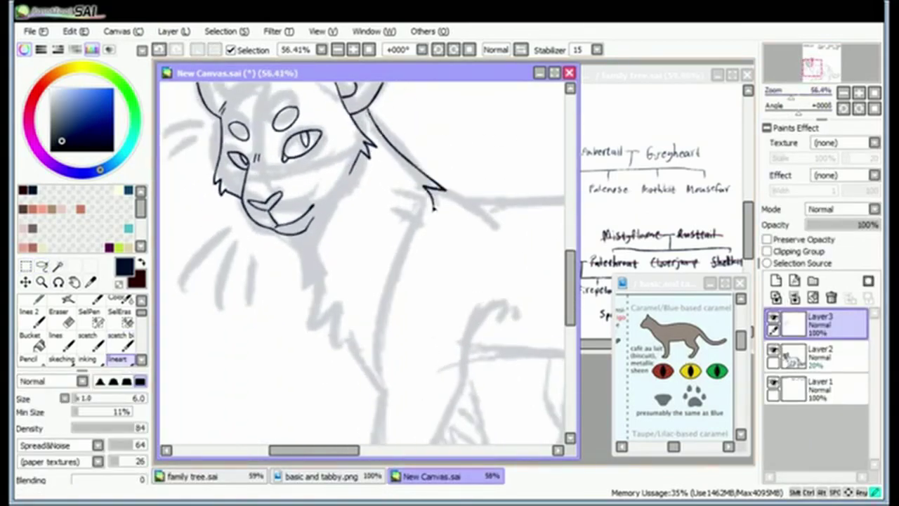
left_click_drag(295, 236, 334, 358)
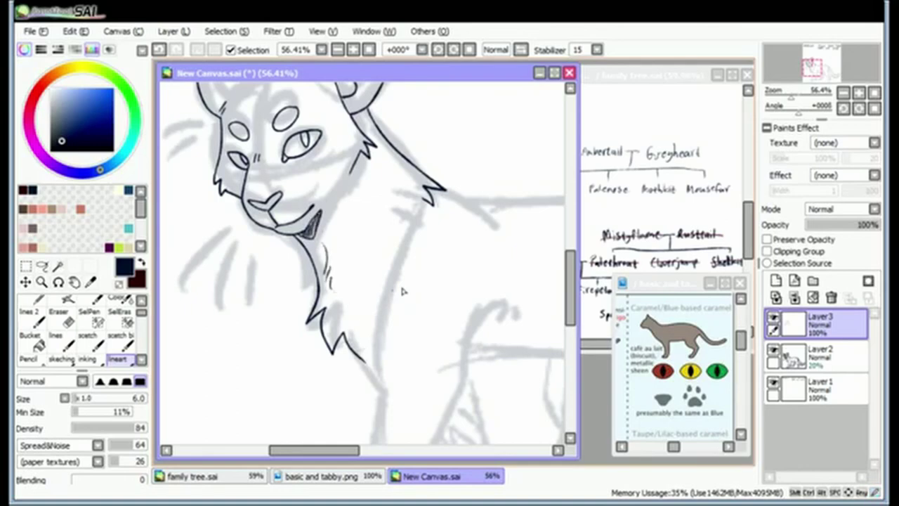
- Ink the near front leg from the shoulder down to the paw, with its toe lines and the back of the leg
scroll(402, 291, "down", 3)
left_click_drag(381, 117, 346, 267)
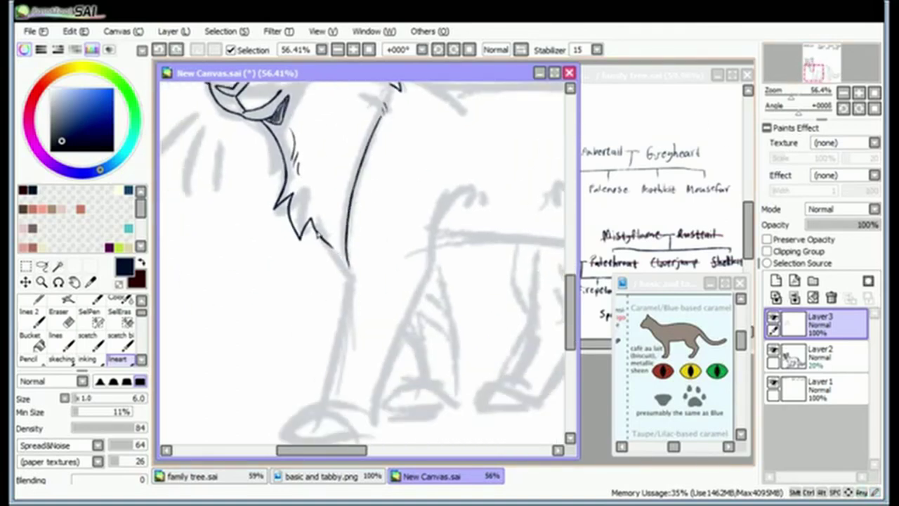
scroll(320, 236, "down", 2)
mouse_move(332, 185)
left_mouse_down()
mouse_move(319, 280)
mouse_move(353, 315)
left_mouse_up()
key("minus")
left_click_drag(418, 130, 390, 204)
left_click_drag(340, 325, 372, 246)
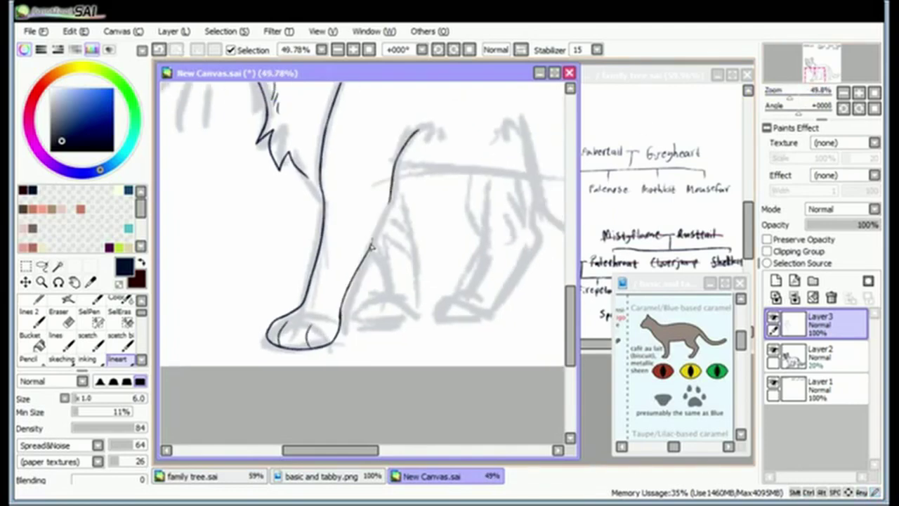
- Rework the lower end of the chest fur line and ink the far front leg with its paw
key("ctrl+z")
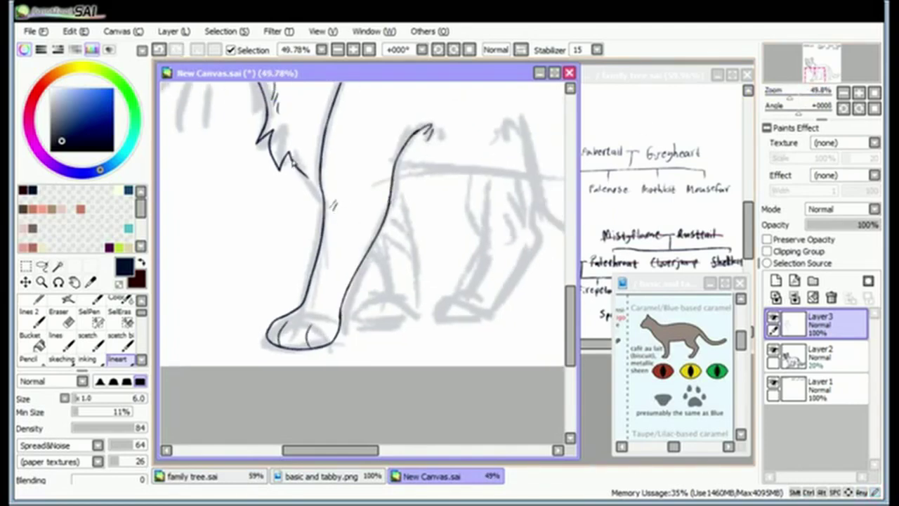
key("ctrl+z")
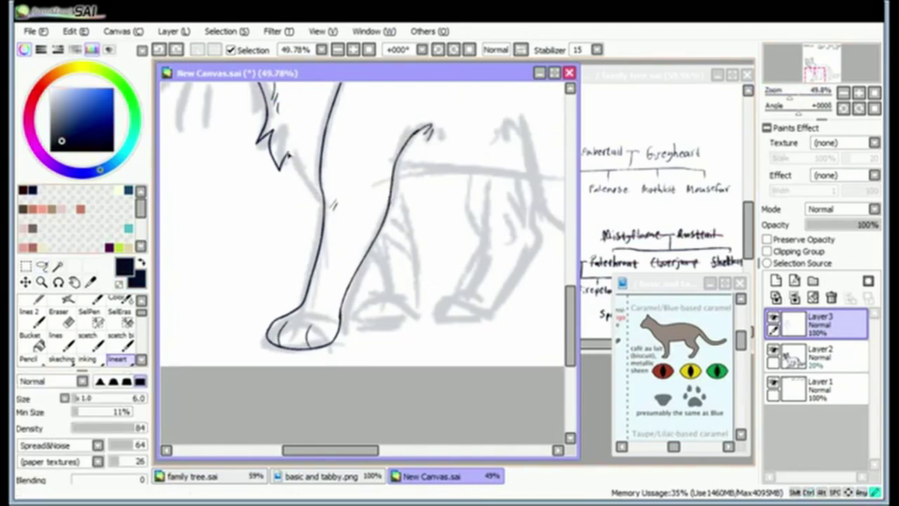
mouse_move(373, 247)
left_mouse_down()
mouse_move(409, 312)
mouse_move(364, 300)
left_mouse_up()
key("ctrl+z")
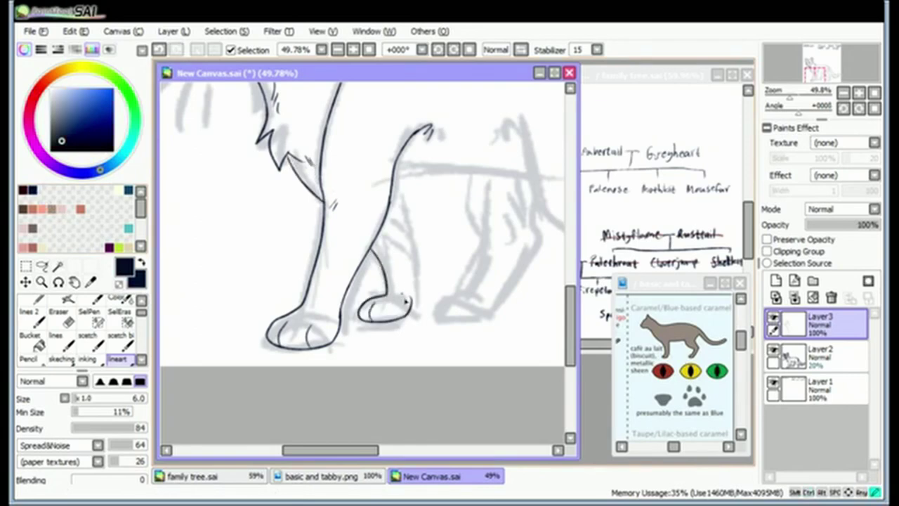
- Ink the straight belly line and the near hind leg with its paw
left_click_drag(816, 68, 821, 63)
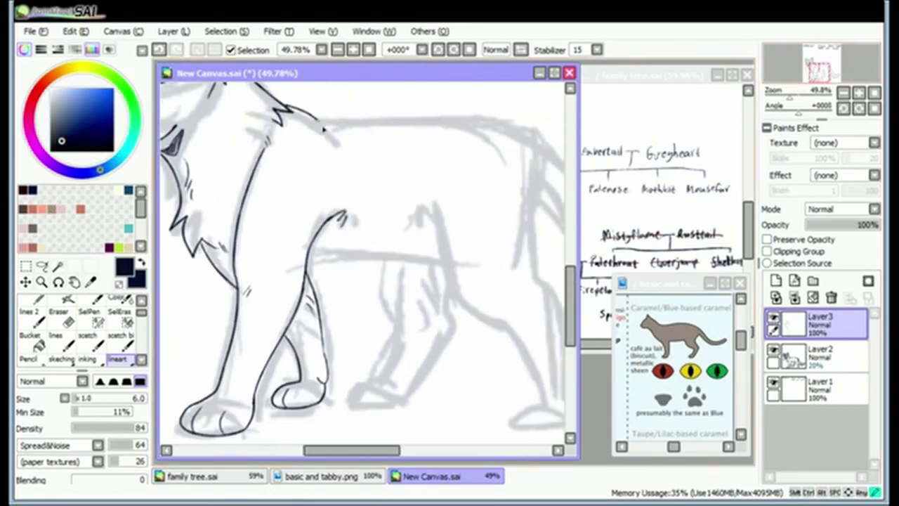
left_click_drag(314, 257, 451, 255)
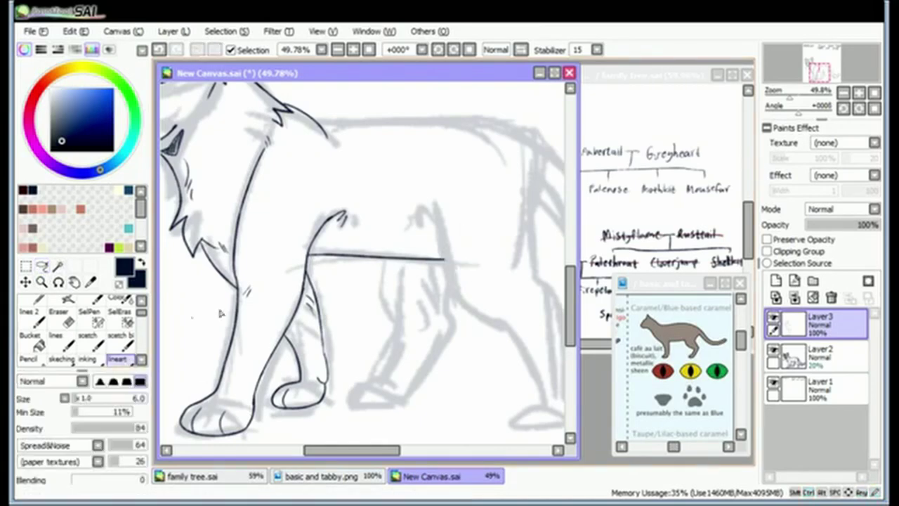
left_click_drag(319, 168, 345, 253)
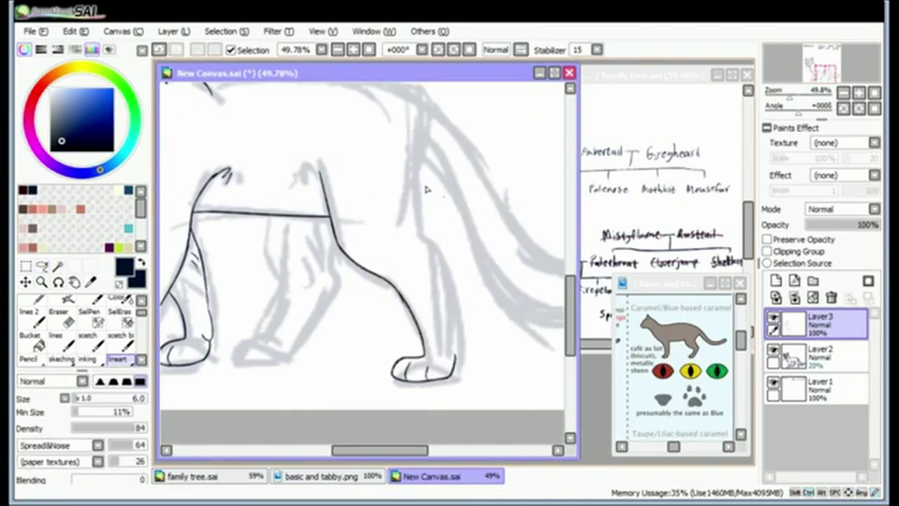
left_click_drag(413, 182, 454, 334)
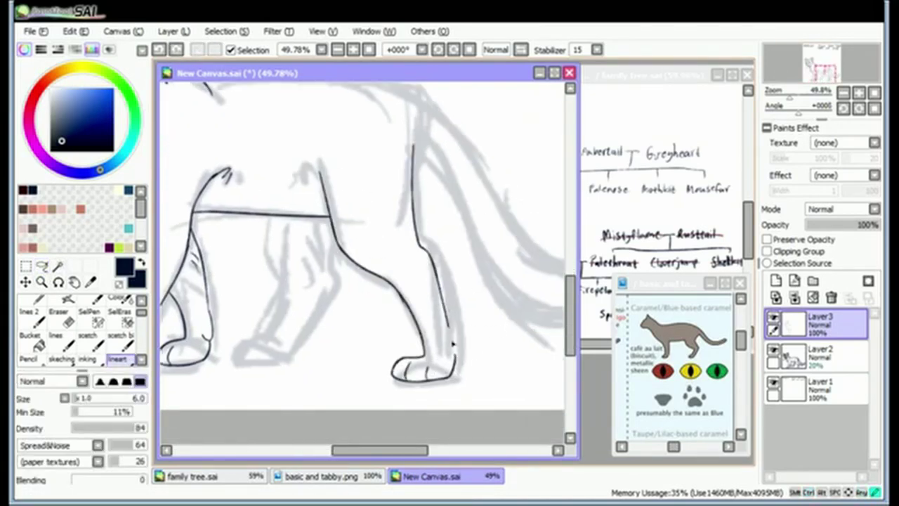
- Ink the far hind leg behind the belly and the line of the back up to the tail base
mouse_move(284, 216)
left_mouse_down()
mouse_move(253, 346)
mouse_move(260, 365)
mouse_move(289, 347)
mouse_move(334, 240)
left_mouse_up()
key("ctrl+z")
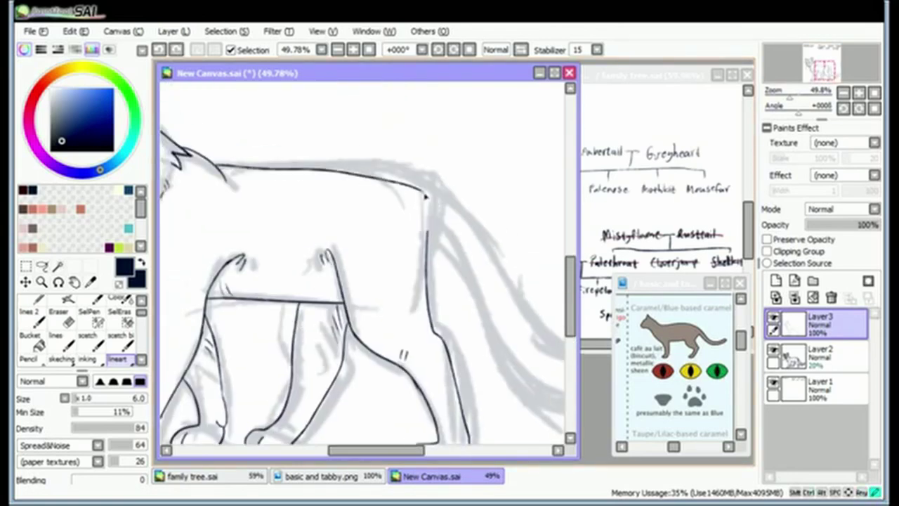
left_click_drag(414, 119, 314, 134)
left_click_drag(314, 134, 314, 107)
- Ink the long curved tail with its tufted tip, redoing strokes until both edges follow the sketch
mouse_move(355, 170)
left_mouse_down()
mouse_move(531, 228)
mouse_move(472, 309)
left_mouse_up()
key("ctrl+z")
mouse_move(249, 167)
left_mouse_down()
mouse_move(458, 310)
mouse_move(467, 362)
mouse_move(341, 367)
mouse_move(448, 327)
left_mouse_up()
key("ctrl+z")
key("ctrl+z")
key("ctrl+z")
mouse_move(253, 197)
left_mouse_down()
mouse_move(321, 352)
mouse_move(449, 385)
left_mouse_up()
key("ctrl+z")
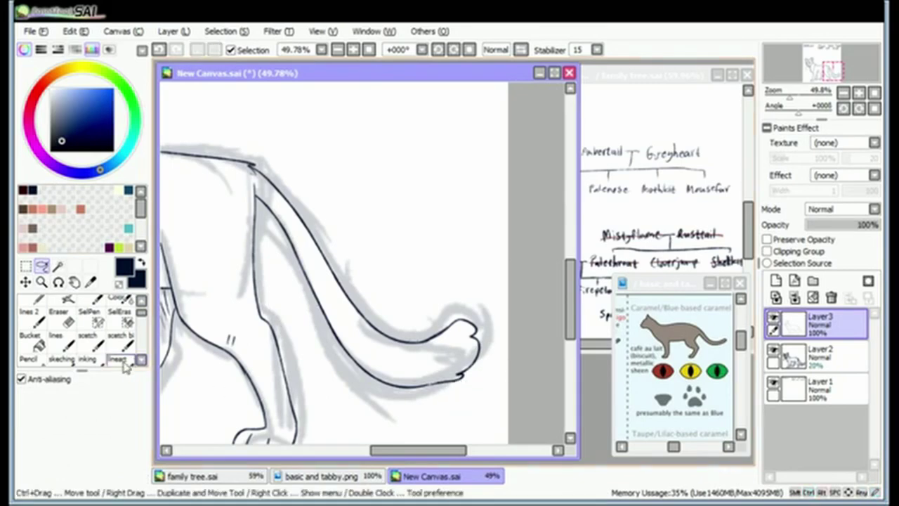
- Hide the sketch layer, select the background around the cat with the Magic Wand and SelPen, and invert the selection
mouse_move(833, 69)
left_mouse_down()
mouse_move(812, 65)
mouse_move(820, 72)
mouse_move(830, 59)
mouse_move(809, 58)
mouse_move(818, 76)
left_mouse_up()
left_click(774, 349)
left_click(58, 265)
left_click(533, 141)
left_click(89, 314)
left_click(823, 73)
scroll(823, 73, "up", 2)
scroll(817, 76, "down", 3)
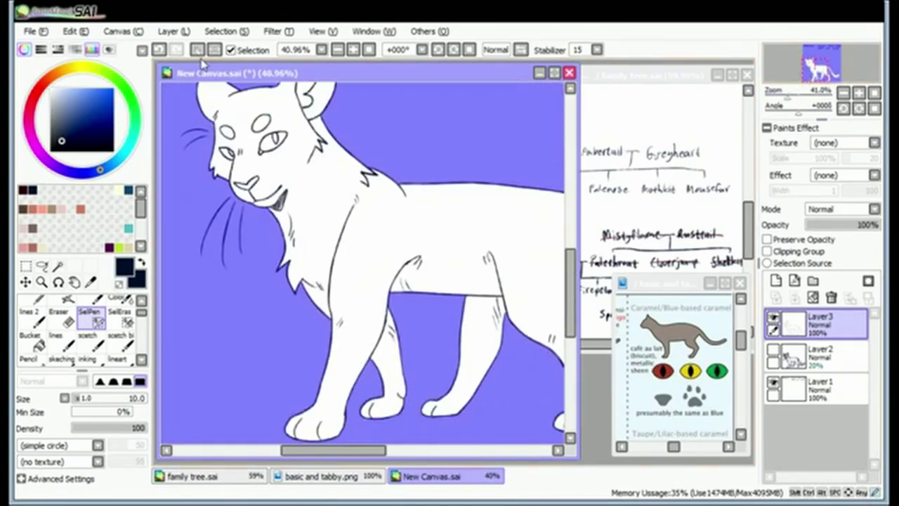
key("ctrl+i")
- Fill the selected cat silhouette with the grey-brown swatch on a new layer beneath the line art, using a size 500 brush
left_click(776, 280)
left_click(31, 209)
left_click(32, 340)
scroll(362, 267, "down", 2)
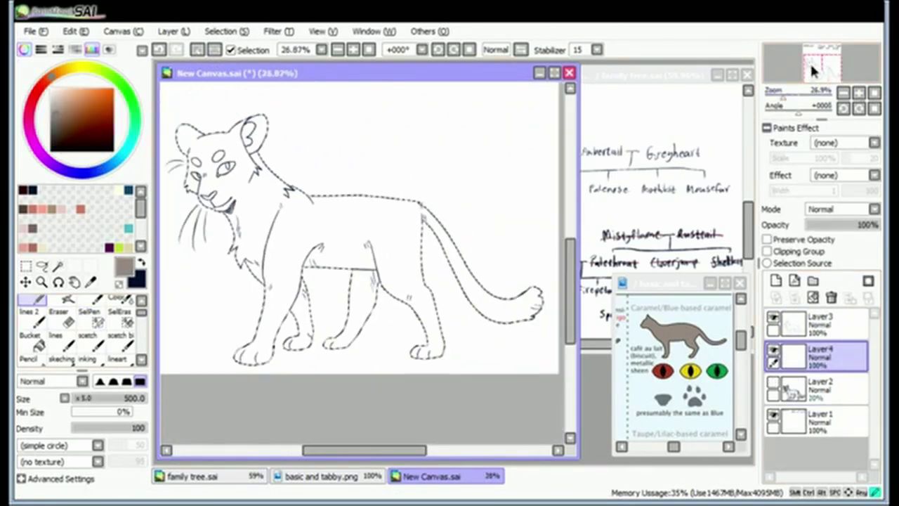
left_click(446, 375)
- Try shifting the grey-brown body colour to a muted purple with a hue and saturation adjustment
key("m")
key("ctrl+u")
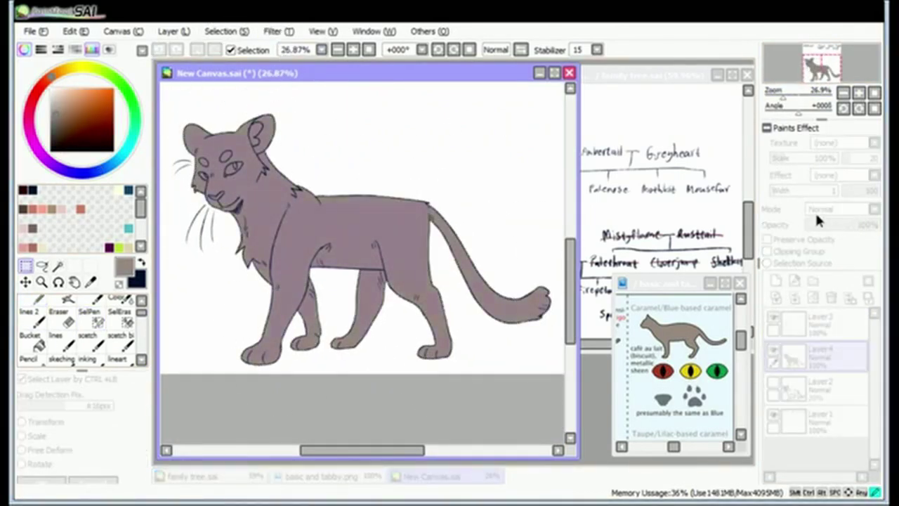
key("Return")
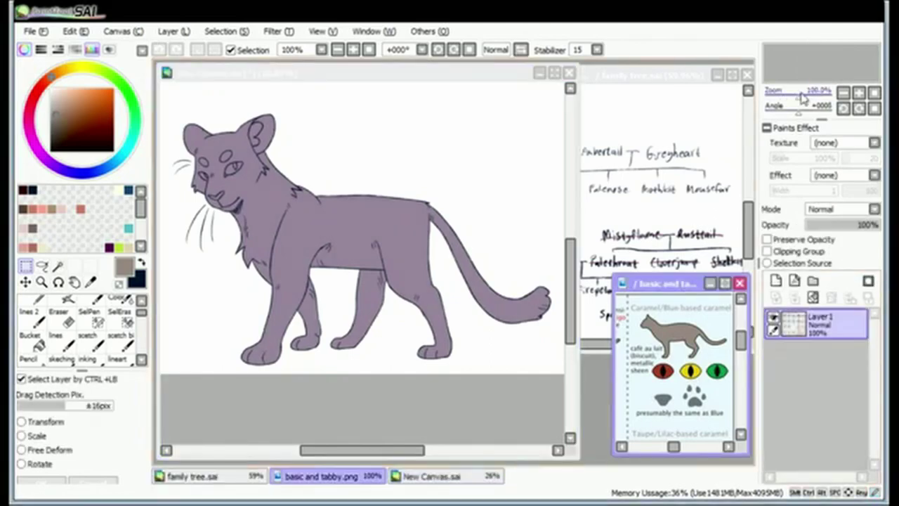
- Recolour the line art dark brown and the body grey-brown with Preserve Opacity on, then shift the body's hue to reddish brown
left_click_drag(802, 96, 802, 75)
left_click(356, 73)
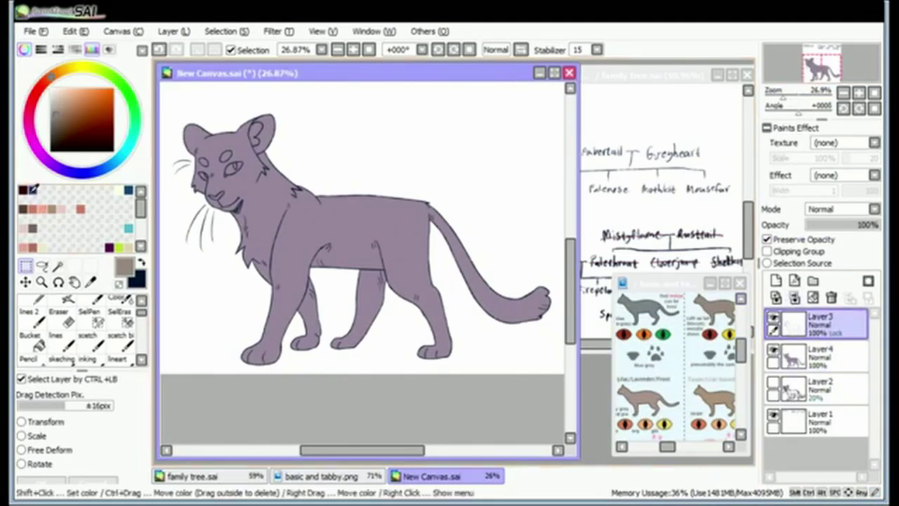
key("n")
left_click(281, 335, "ctrl")
key("ctrl+z")
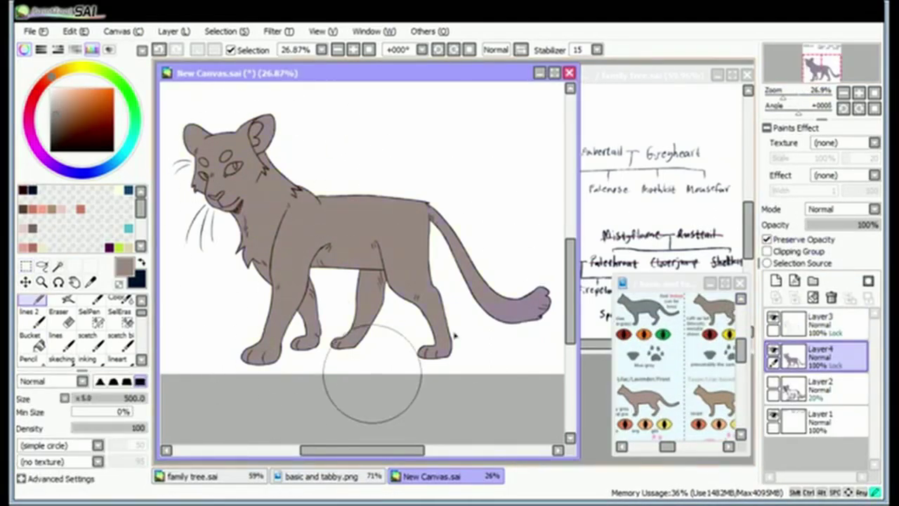
key("ctrl+u")
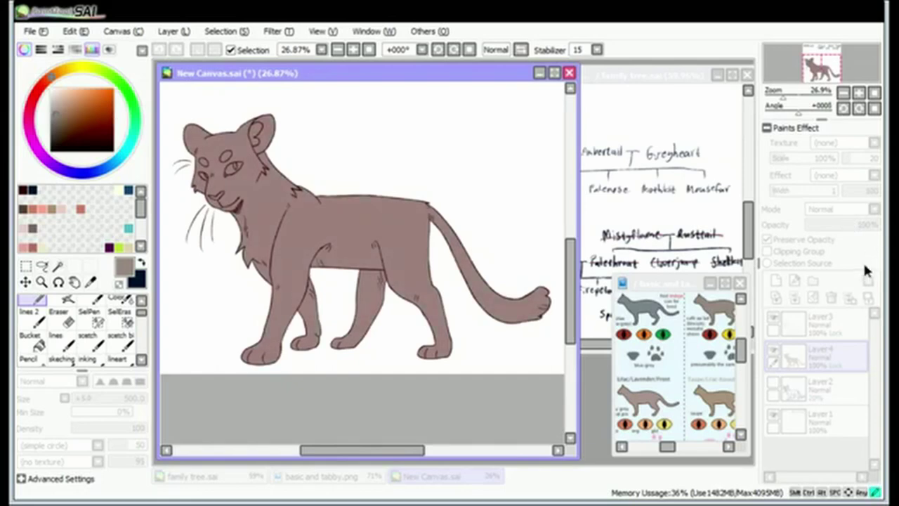
- Paint a pale patch on the upper chest on a new clipped layer with the sketch brush at size 22
key("ctrl+shift+n")
key("b")
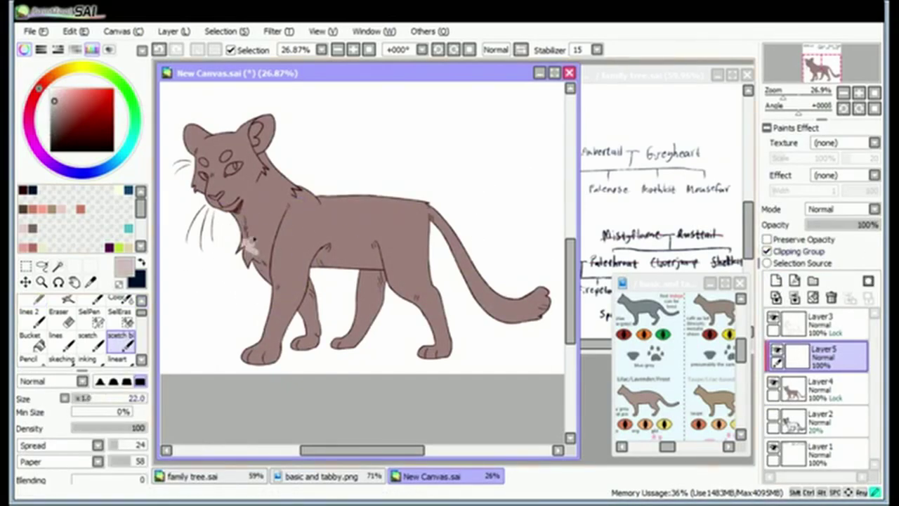
mouse_move(253, 239)
left_mouse_down()
mouse_move(267, 266)
mouse_move(249, 230)
left_mouse_up()
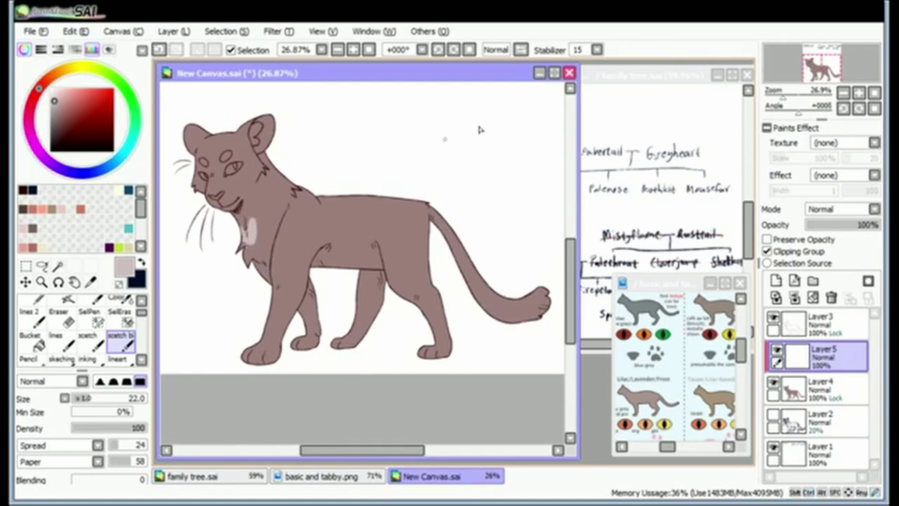
- Colour the nose blue-grey on a new clipped layer with the brush at size 11, keeping the layer at 100% opacity
scroll(479, 130, "up", 3)
key("ctrl+shift+n")
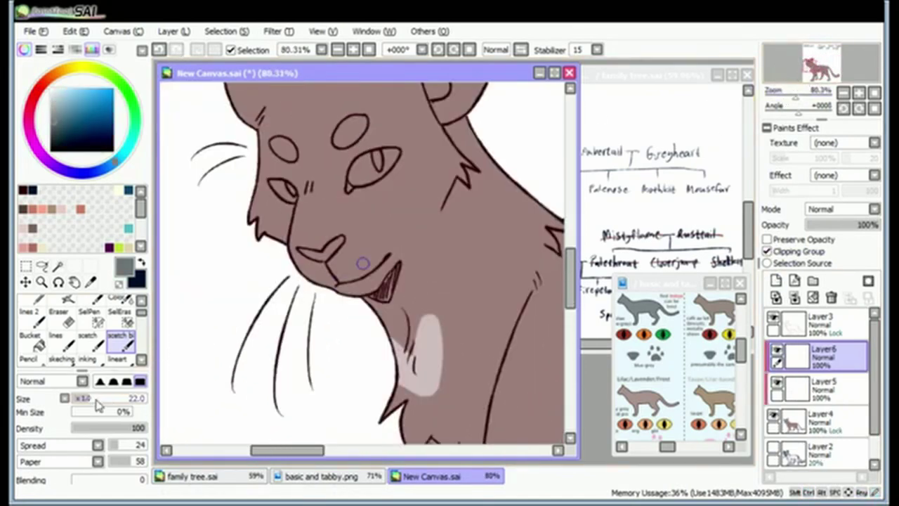
left_click_drag(309, 252, 338, 245)
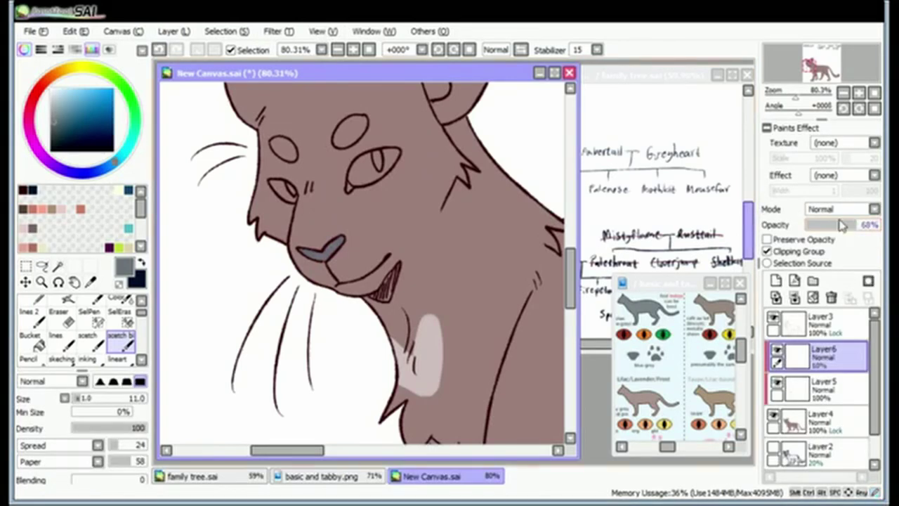
left_click(871, 225)
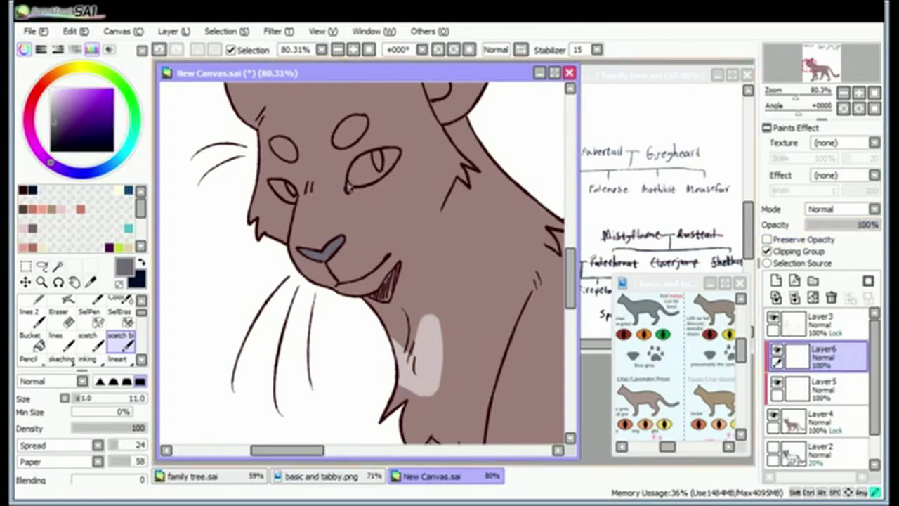
- Fill the inside of the near ear with salmon pink on a new clipped layer and lower its opacity to 52%
key("ctrl+shift+n")
scroll(458, 198, "up", 3)
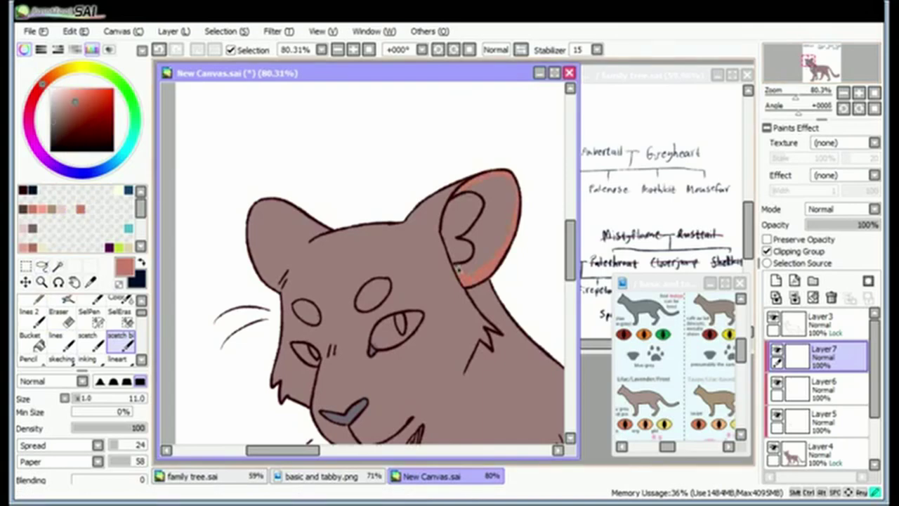
left_click(57, 265)
left_click(818, 224)
left_click(768, 250)
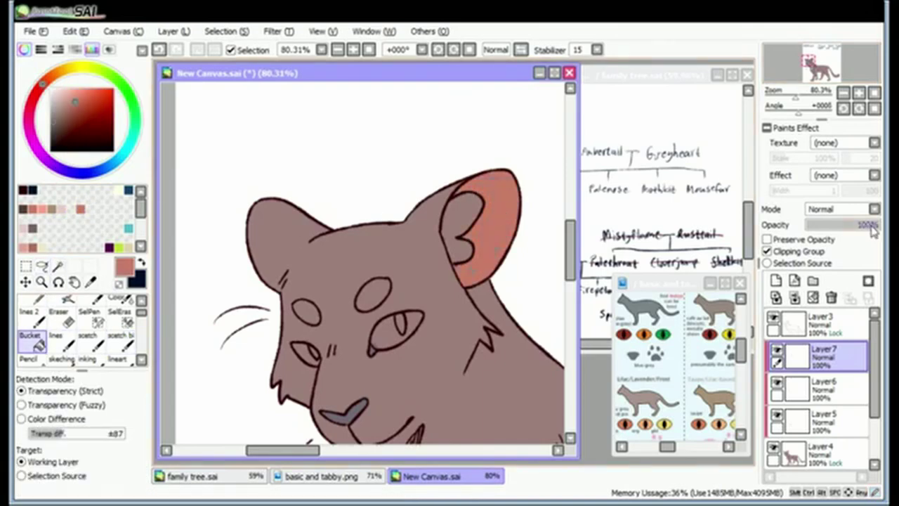
- Paint both eyes orange-red on a new layer using the sketch brush at size 11
left_click(88, 335)
key("ctrl+shift+n")
left_click_drag(811, 98, 828, 98)
left_click_drag(76, 104, 86, 113)
left_click(121, 337)
mouse_move(386, 214)
left_mouse_down()
mouse_move(354, 243)
mouse_move(409, 214)
left_mouse_up()
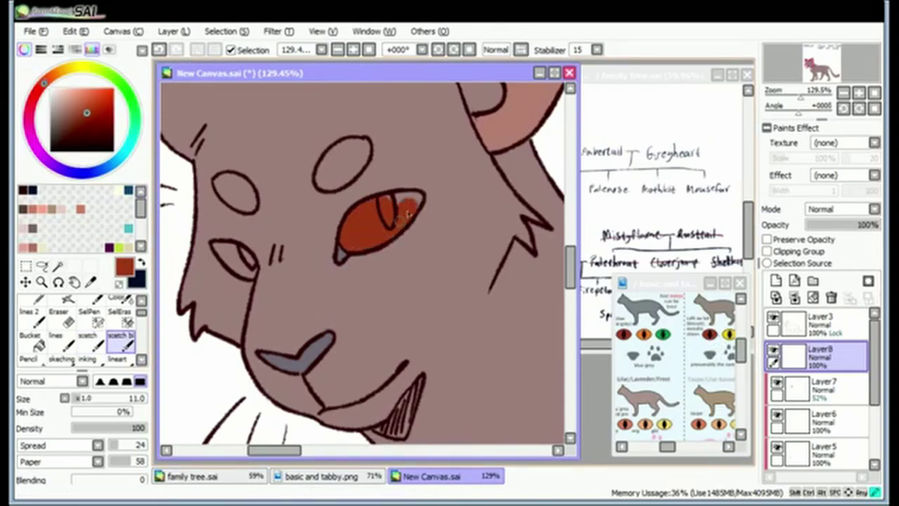
left_click_drag(217, 247, 246, 265)
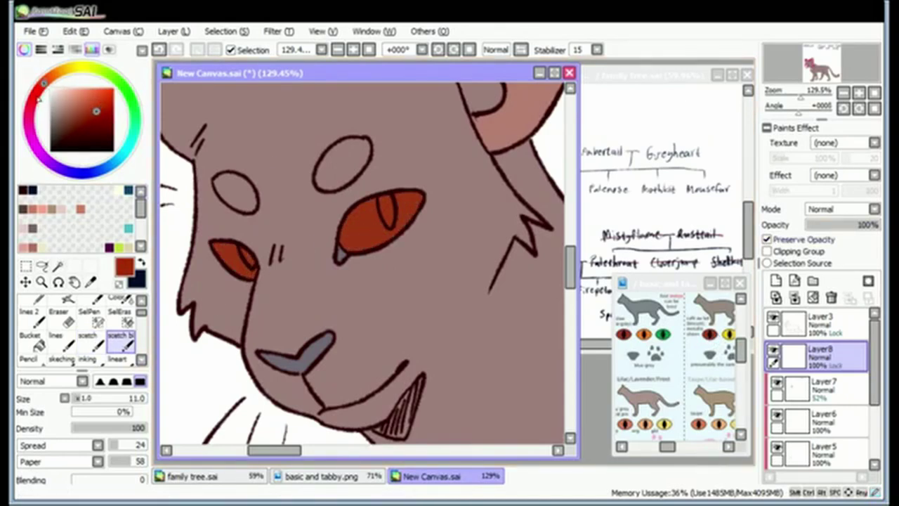
- Recolour both eyes bright red with a size 500 brush while Preserve Opacity is on
left_click_drag(97, 111, 102, 114)
left_click(32, 300)
left_click_drag(232, 260, 383, 218)
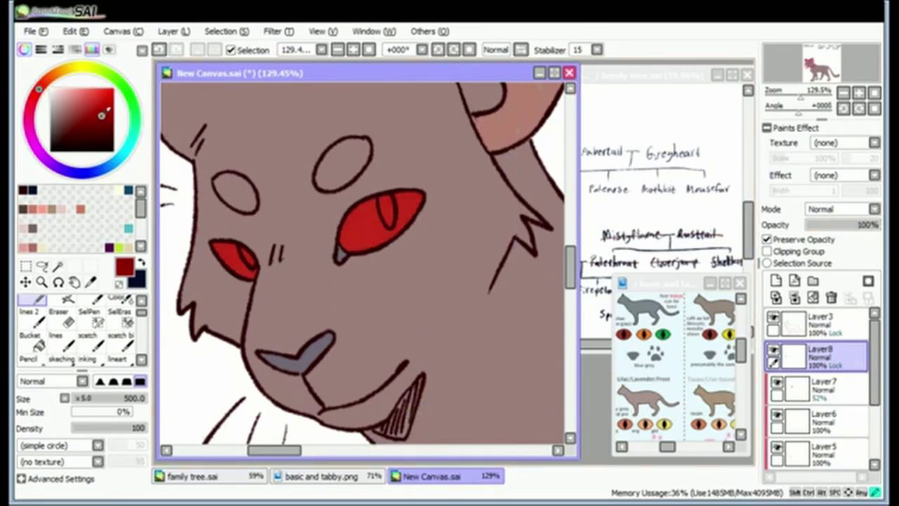
- Paint the pupils of both eyes dark red on a new clipped layer
left_click(776, 280)
left_click(768, 250)
left_click(95, 132)
left_click(120, 340)
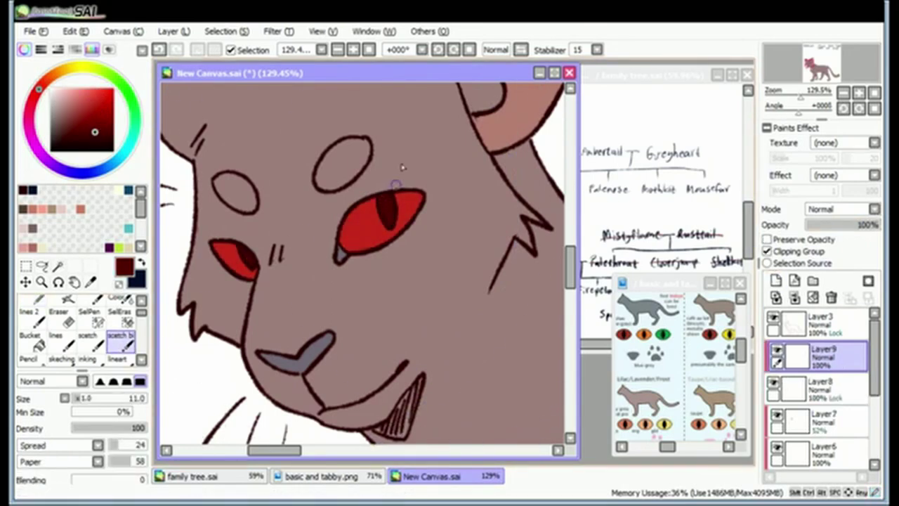
- Paint dark blue shading along the upper part of both eyes on a new clipped layer
left_click(775, 279)
left_click(768, 251)
left_click(129, 190)
left_click_drag(345, 228, 421, 197)
left_click_drag(214, 245, 254, 261)
- Select around the blue eye shading with the Magic Wand and paint the lower part of both eyes pale yellow on a new clipped layer
left_click(775, 280)
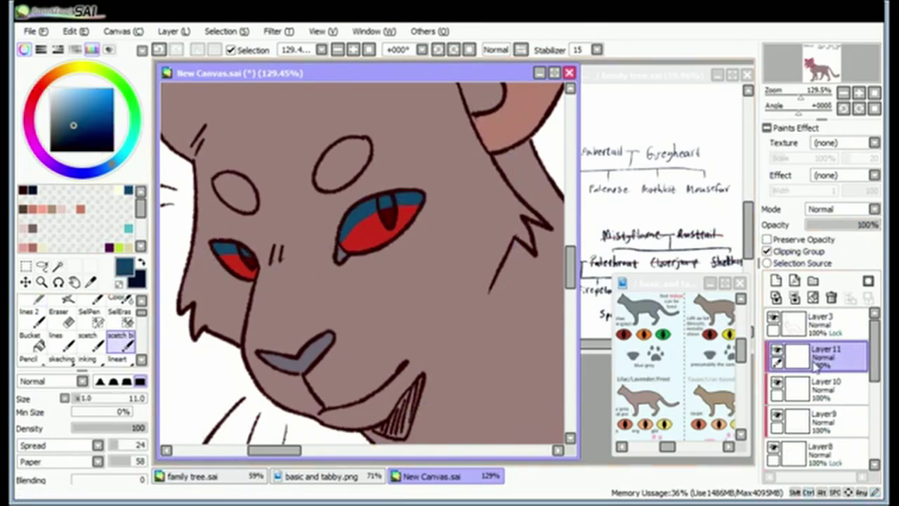
left_click(58, 265)
left_click(365, 302)
left_click(829, 397)
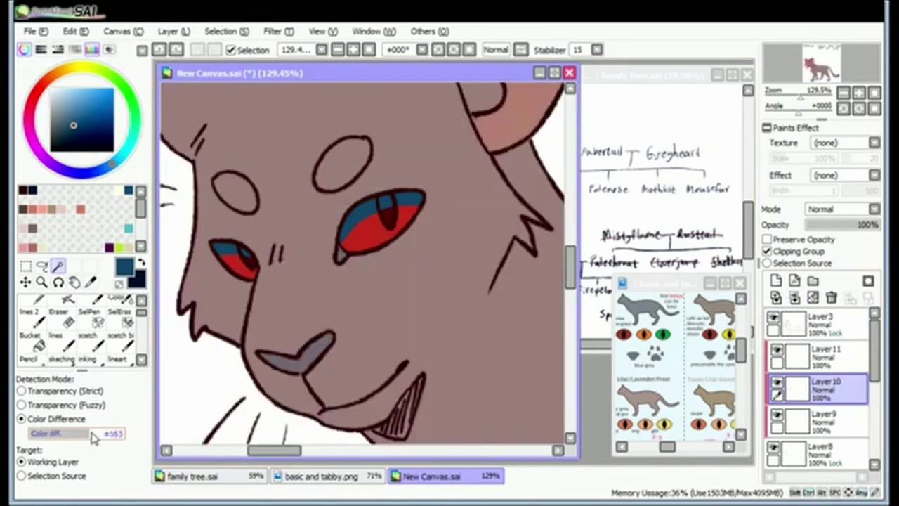
left_click_drag(56, 432, 90, 434)
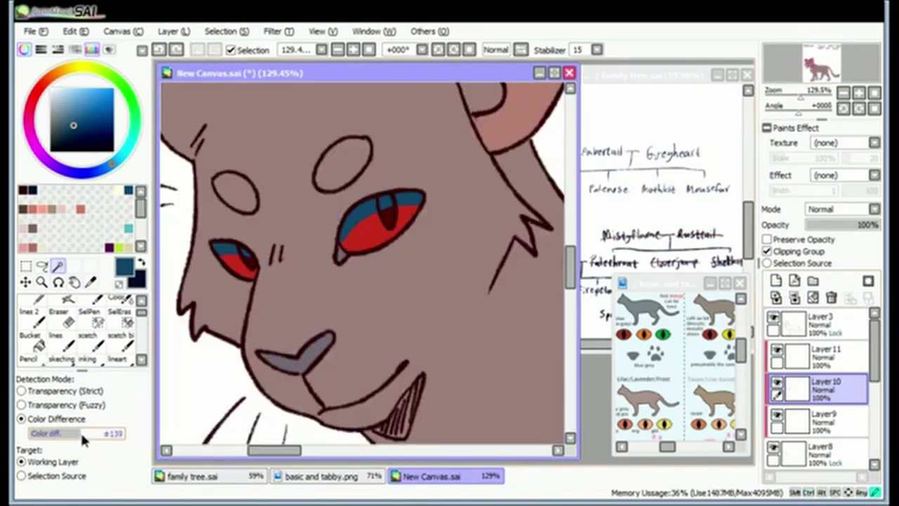
left_click(390, 245)
left_click(822, 355)
left_click(121, 340)
left_click_drag(239, 262, 408, 209)
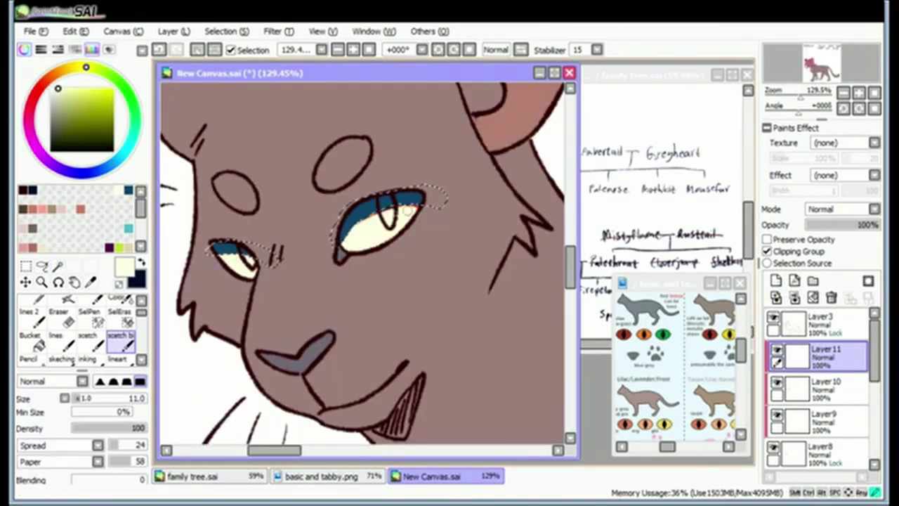
- Deselect, set the pale yellow eye layer to Luminosity at 26% opacity and lower the blue shading layer to 20%
key("m")
scroll(860, 220, "down", 2)
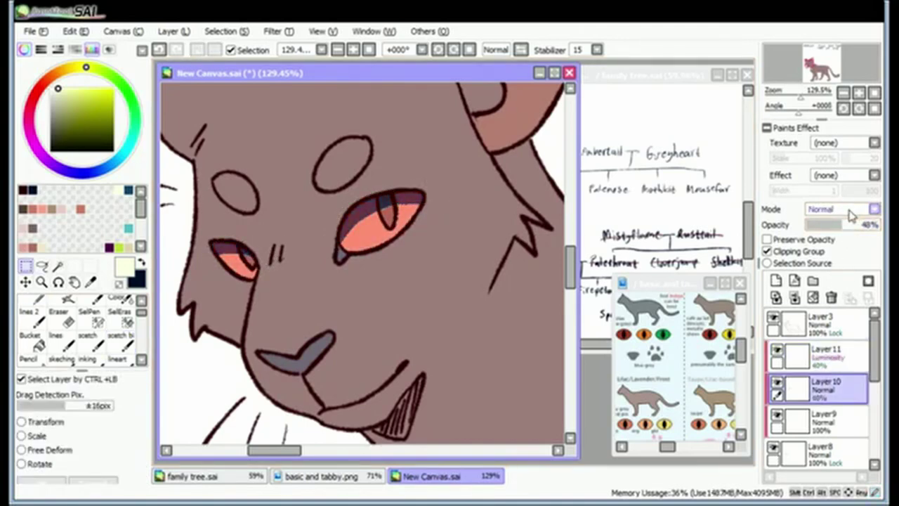
scroll(852, 210, "down", 1)
scroll(851, 210, "up", 1)
left_click(821, 354)
left_click_drag(843, 225, 826, 225)
left_click(827, 383)
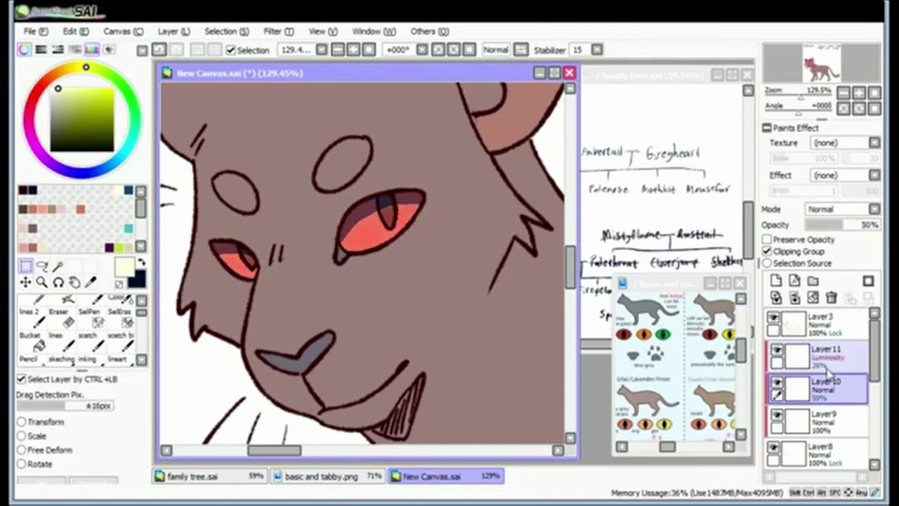
left_click(829, 223)
- Add a new layer above the line art and switch to the lineart brush at size 6
left_click(776, 280)
left_click(117, 359)
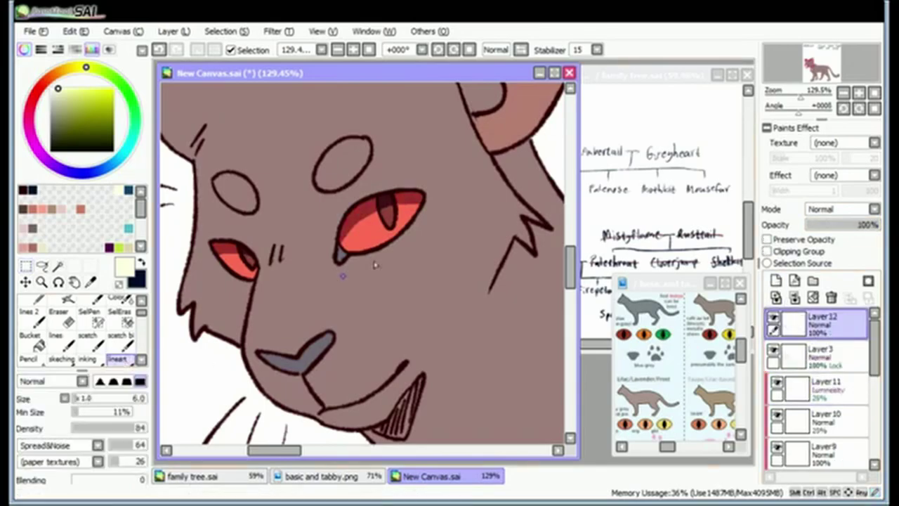